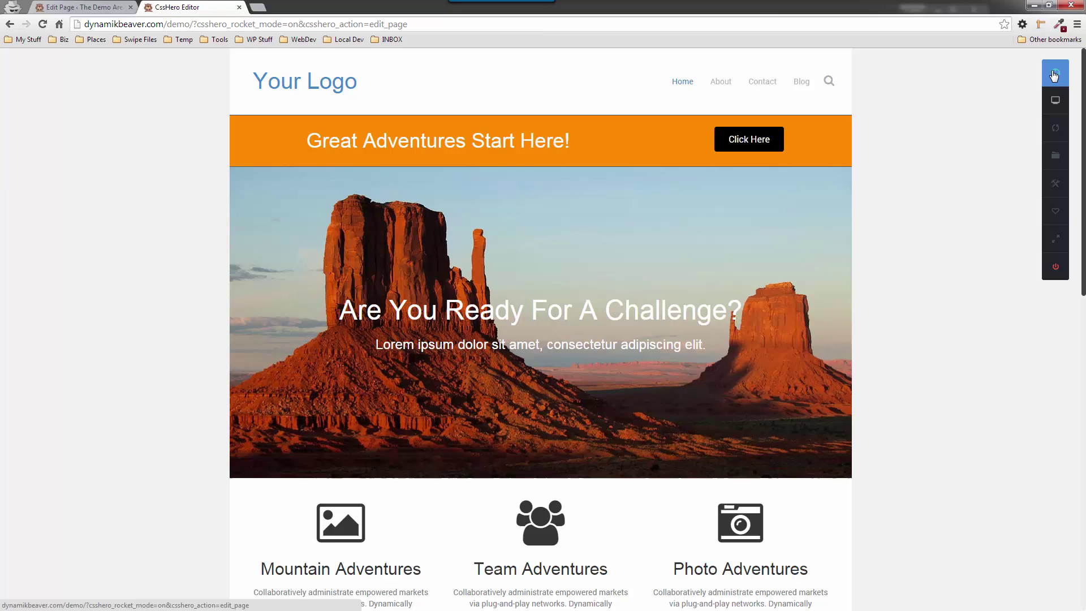
# Step: Turn on CSS Hero's Rocket Mode element picking and select the banner's Click Here button
pyautogui.click(1055, 76)
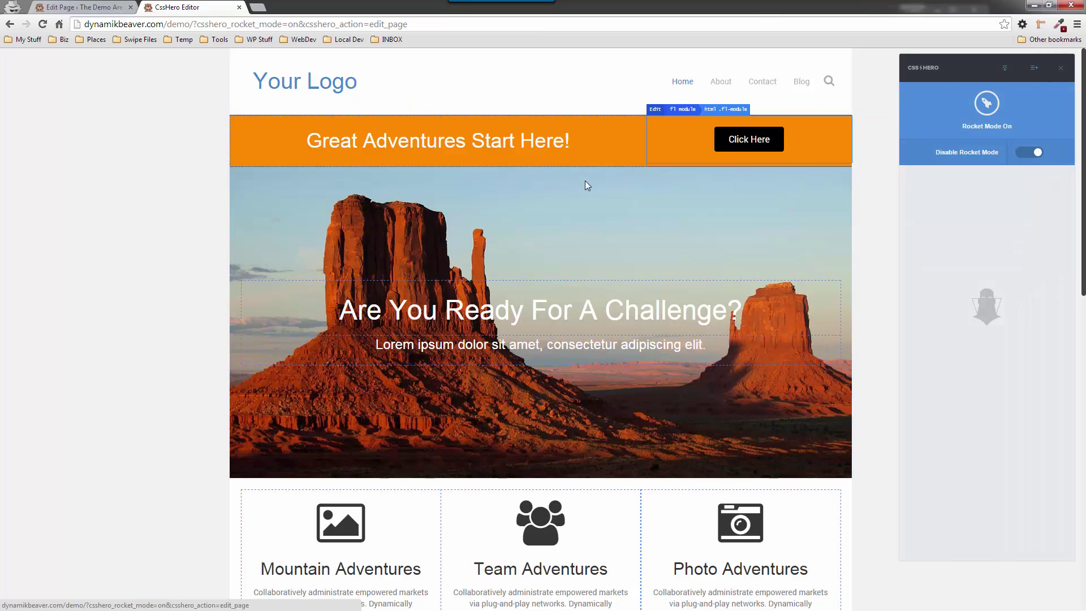
pyautogui.click(736, 150)
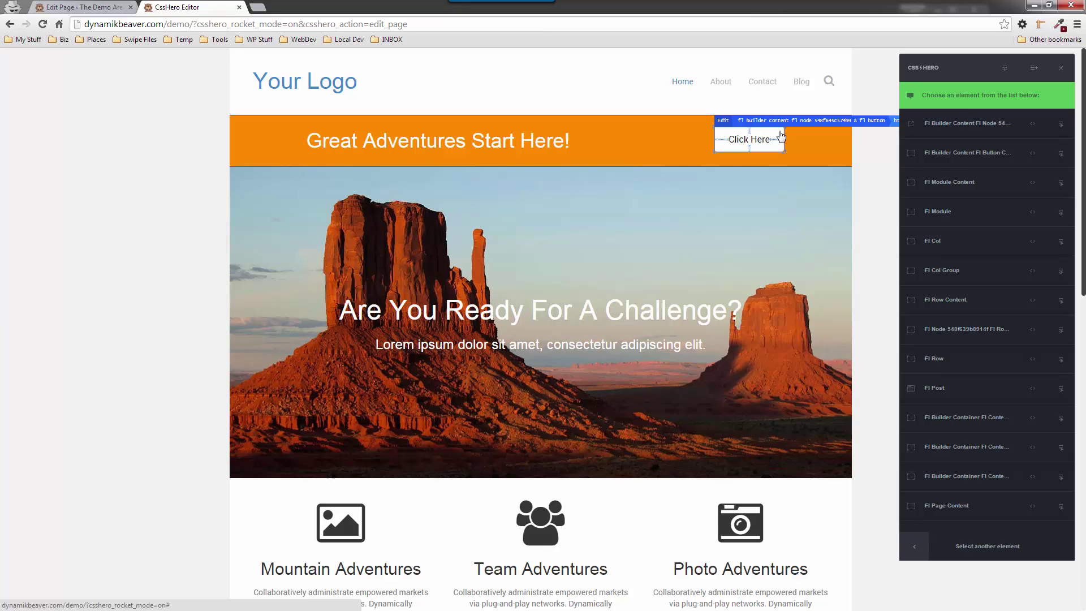
# Step: Set the Click Here button element's background colour to transparent and save
pyautogui.click(947, 129)
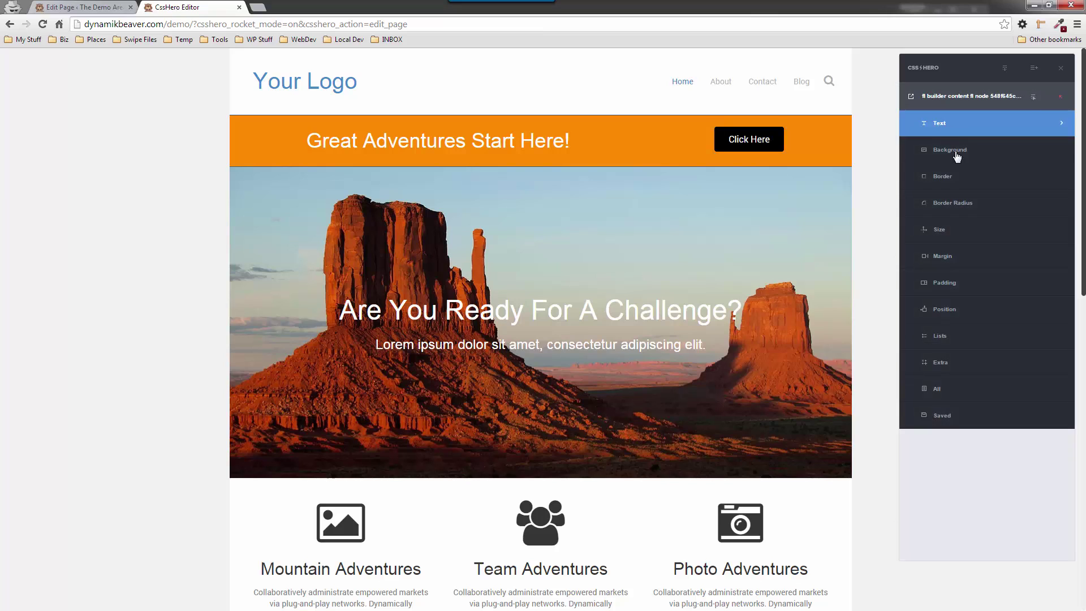
pyautogui.click(956, 153)
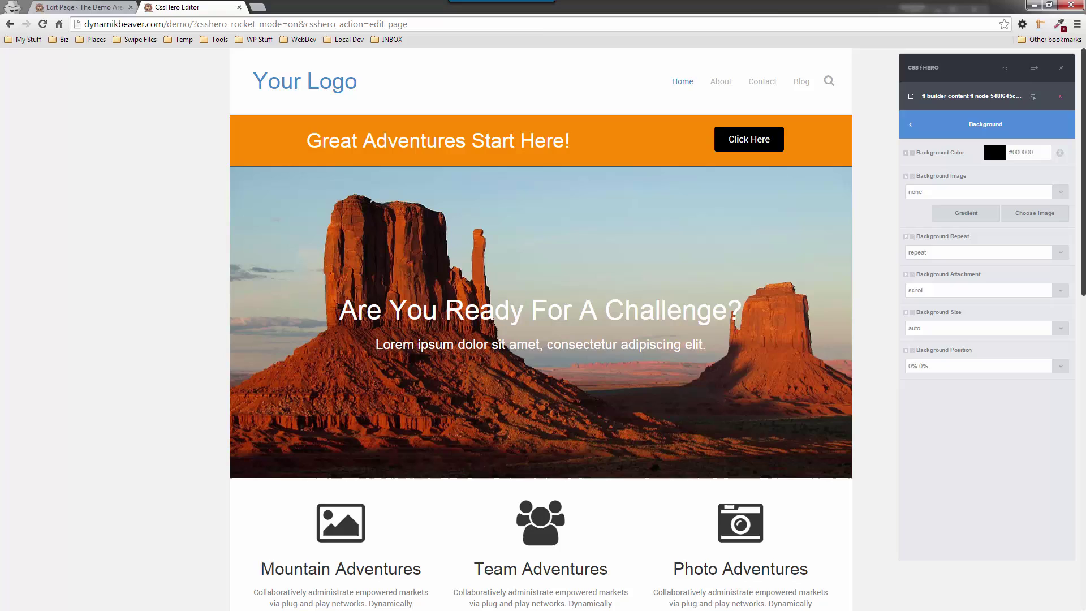
pyautogui.click(994, 152)
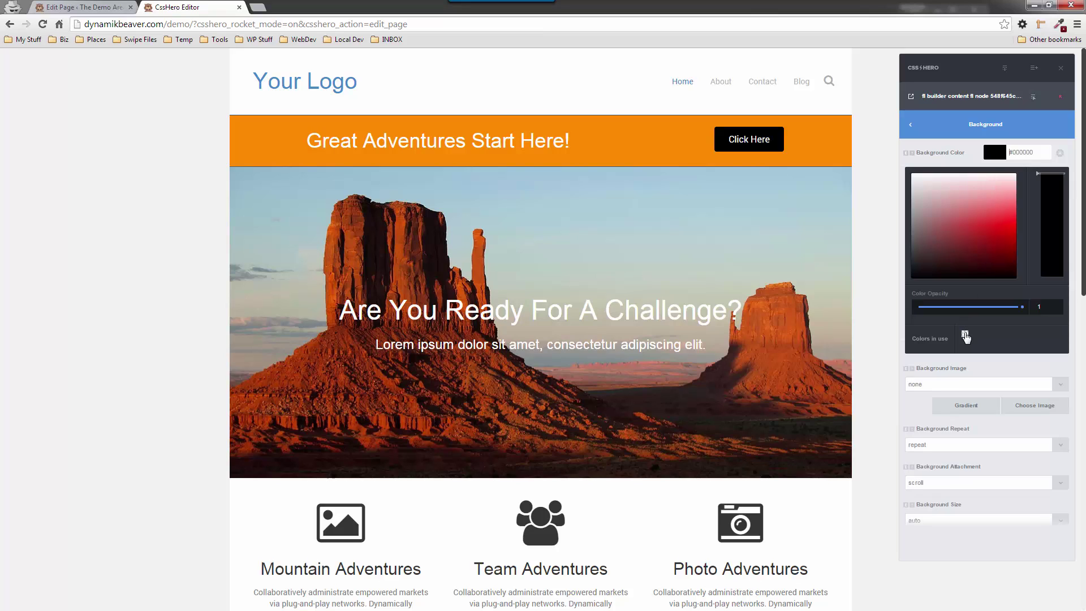
pyautogui.click(965, 336)
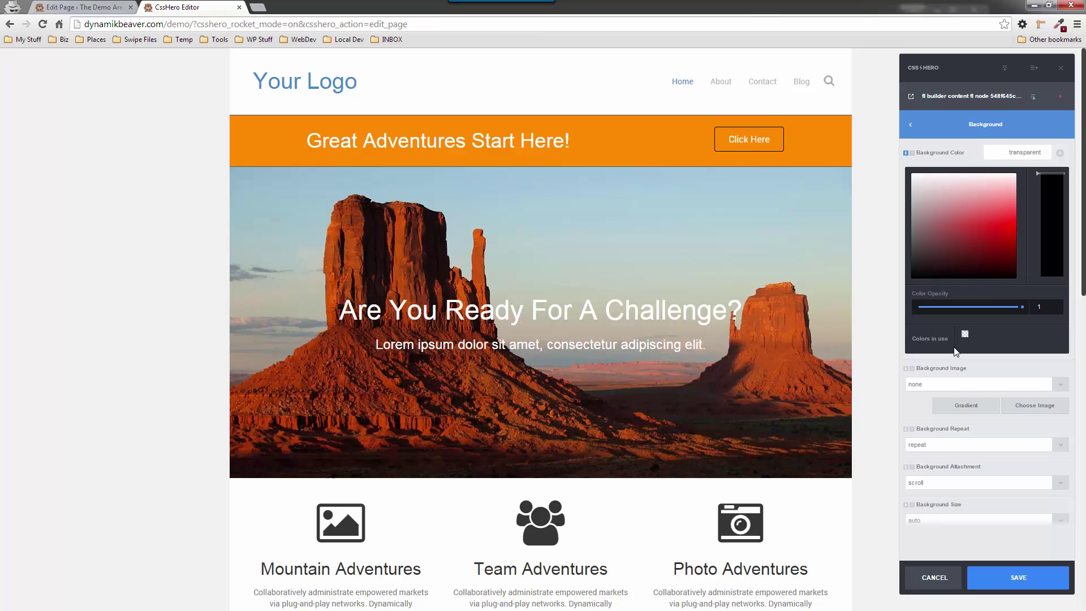
pyautogui.click(1007, 577)
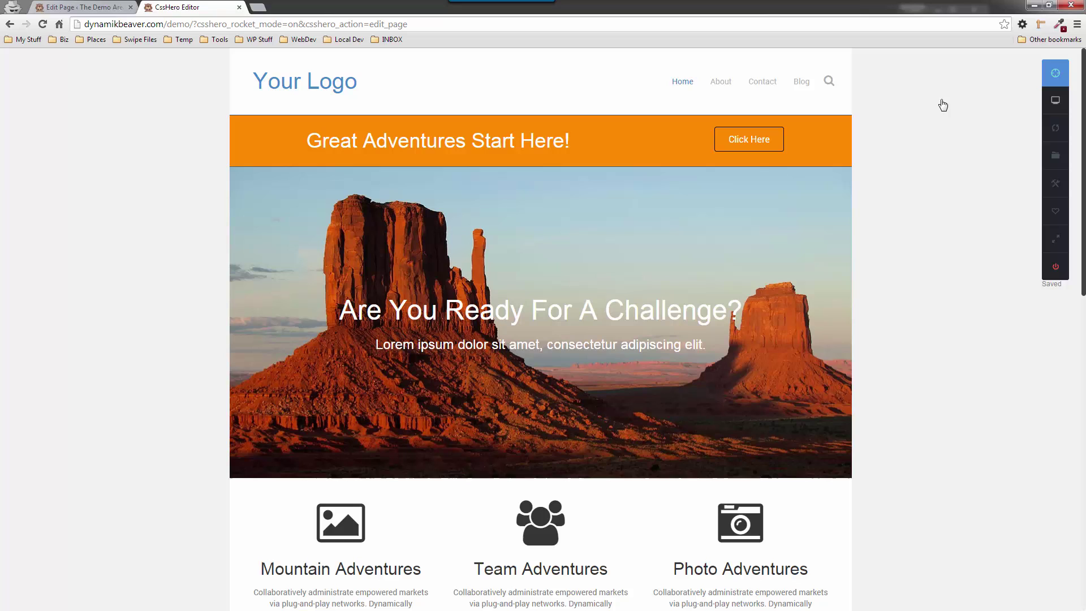
# Step: Reselect the Click Here button element and switch to styling its Hover state
pyautogui.click(776, 148)
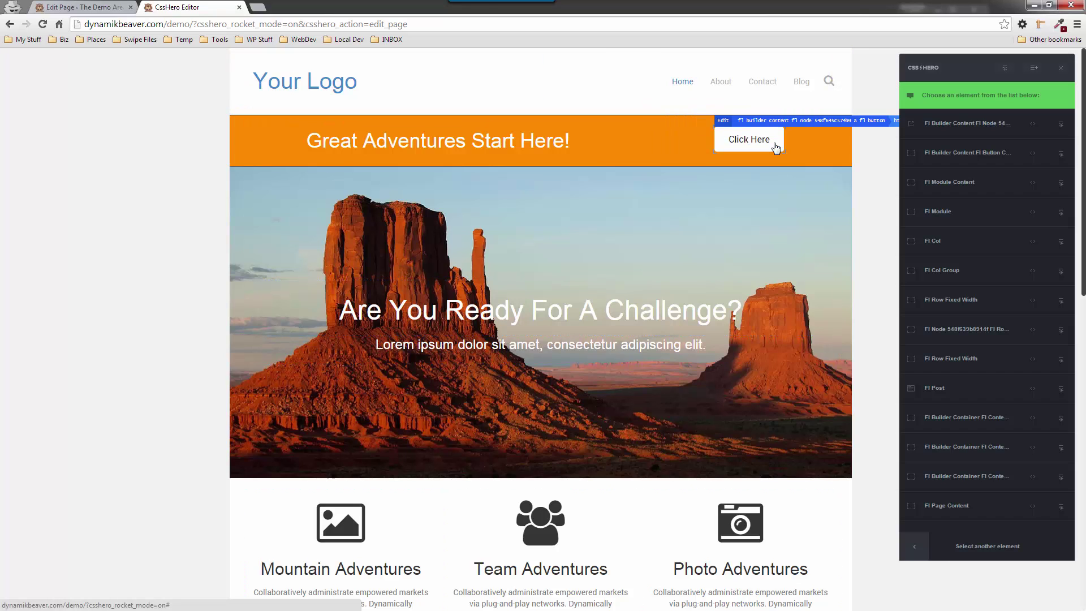
pyautogui.click(969, 130)
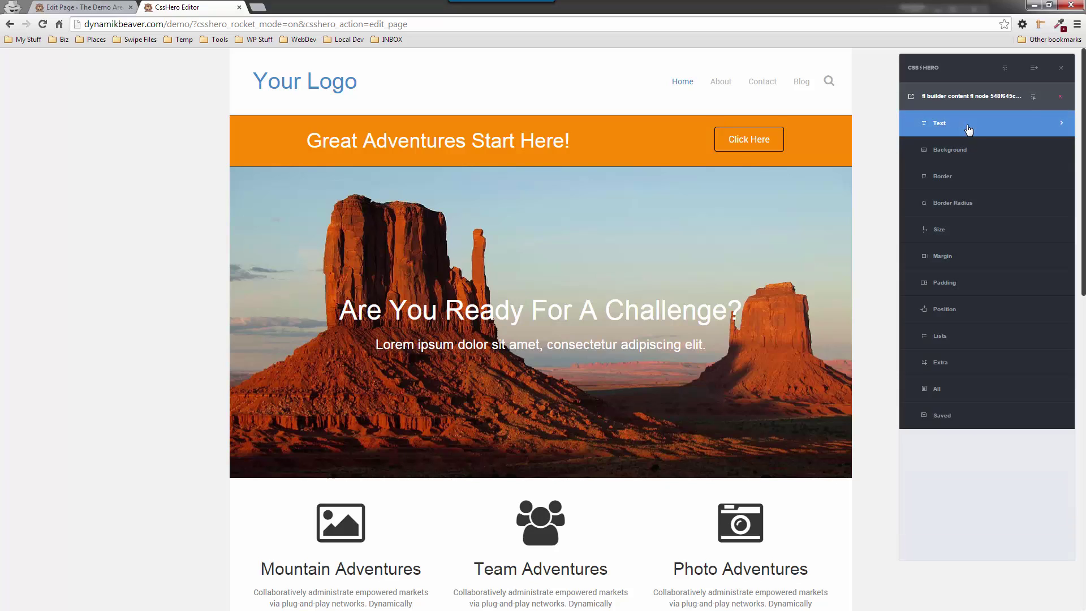
pyautogui.click(1032, 101)
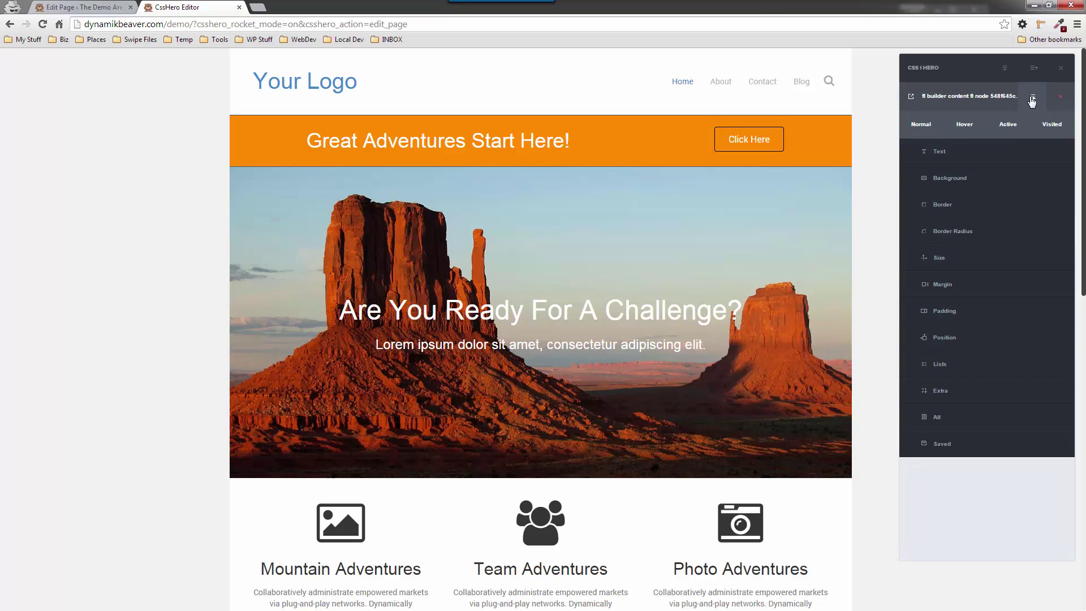
pyautogui.click(964, 124)
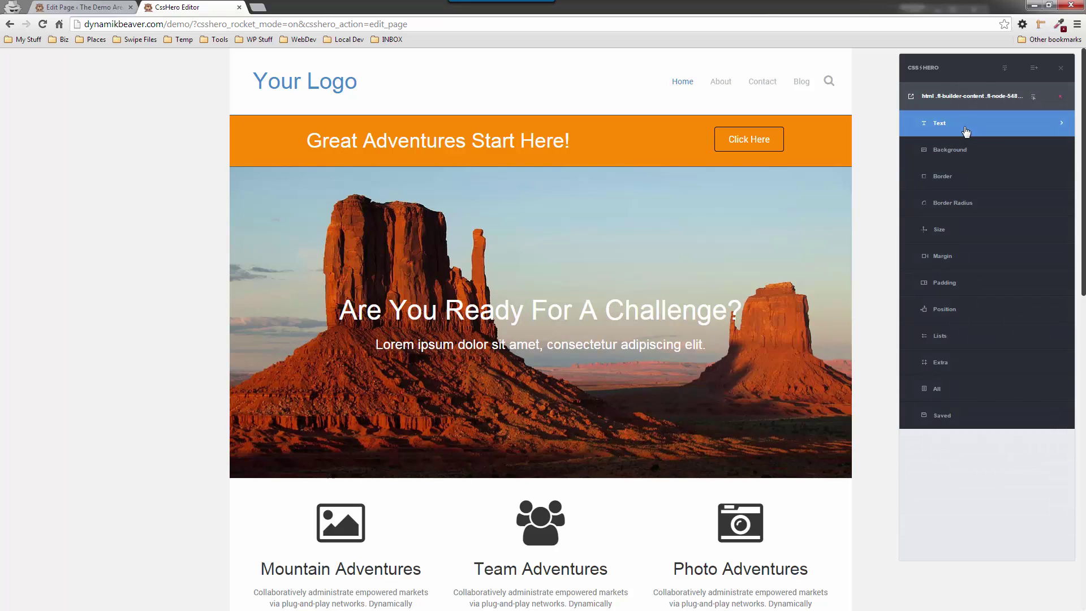
# Step: Set the hover background colour to green #0da300 and save
pyautogui.click(968, 153)
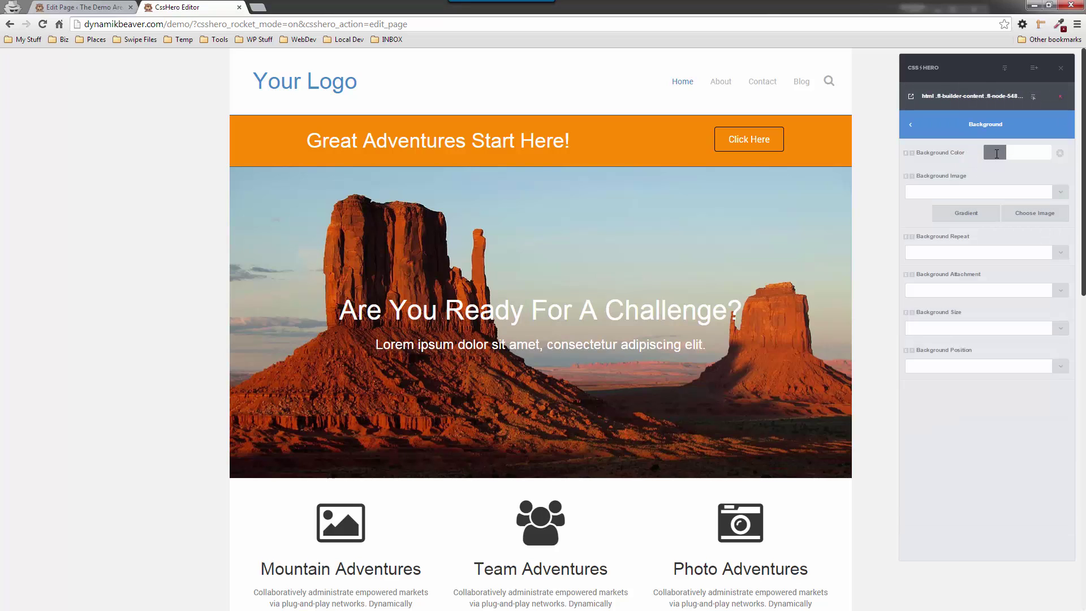
pyautogui.click(996, 153)
pyautogui.click(1000, 219)
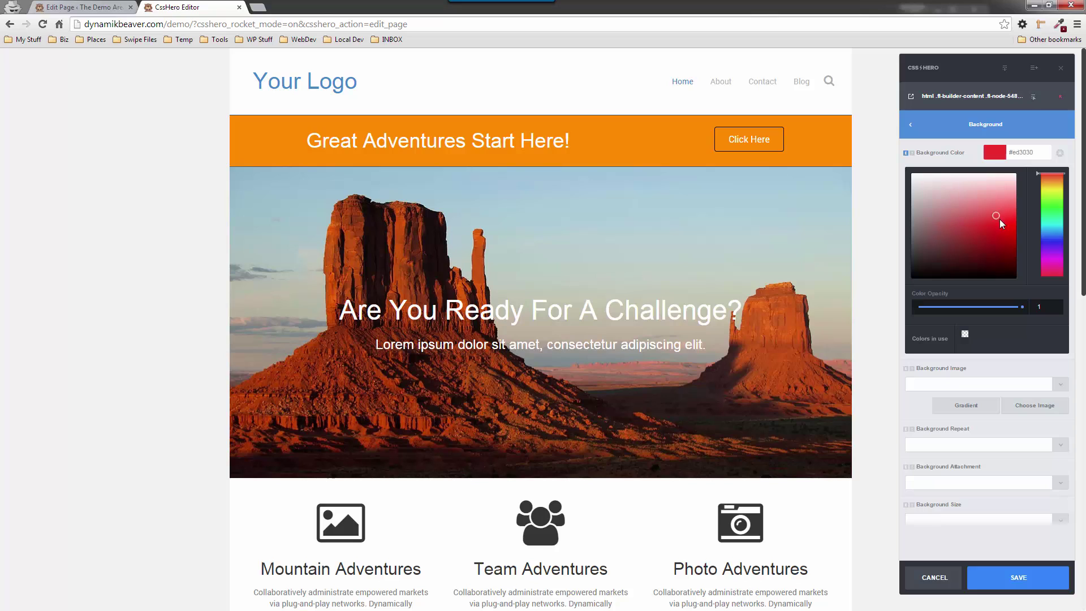
pyautogui.moveTo(1000, 223); pyautogui.dragTo(1008, 230)
pyautogui.click(1042, 238)
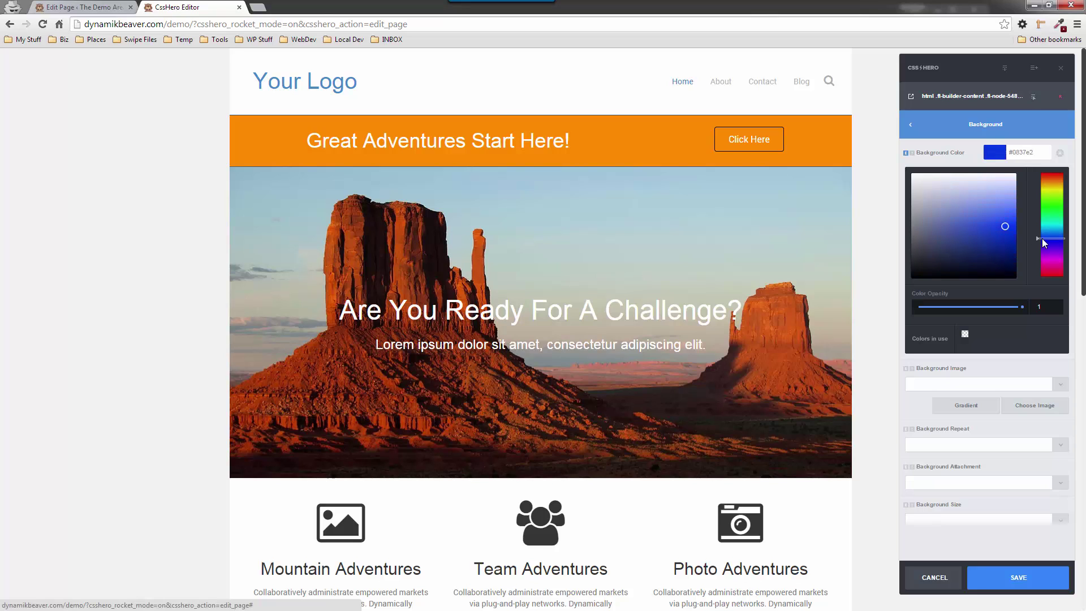
pyautogui.click(1053, 206)
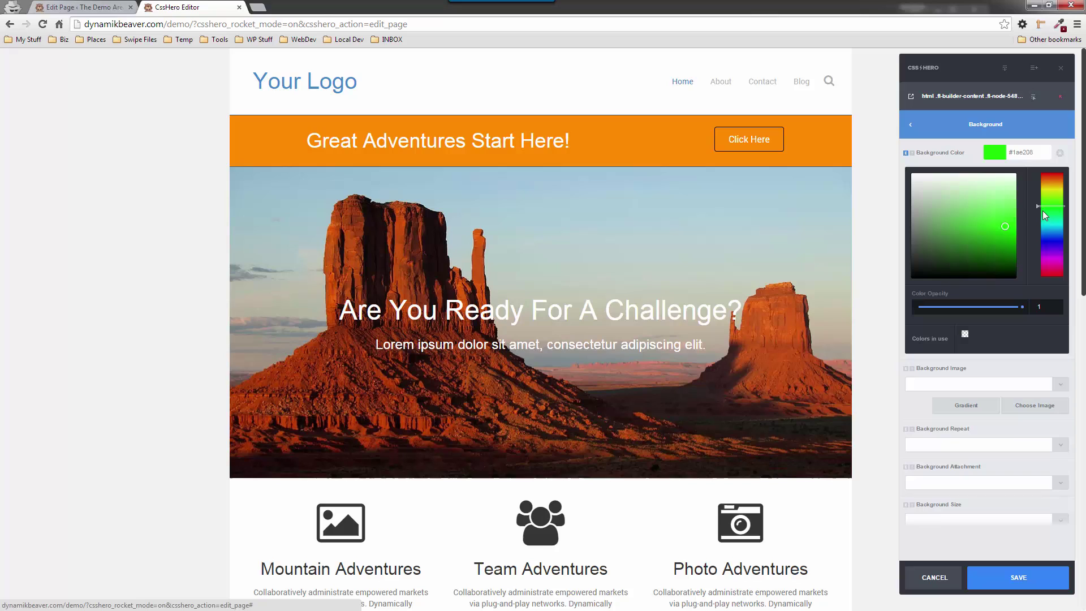
pyautogui.moveTo(1009, 226); pyautogui.dragTo(1018, 244)
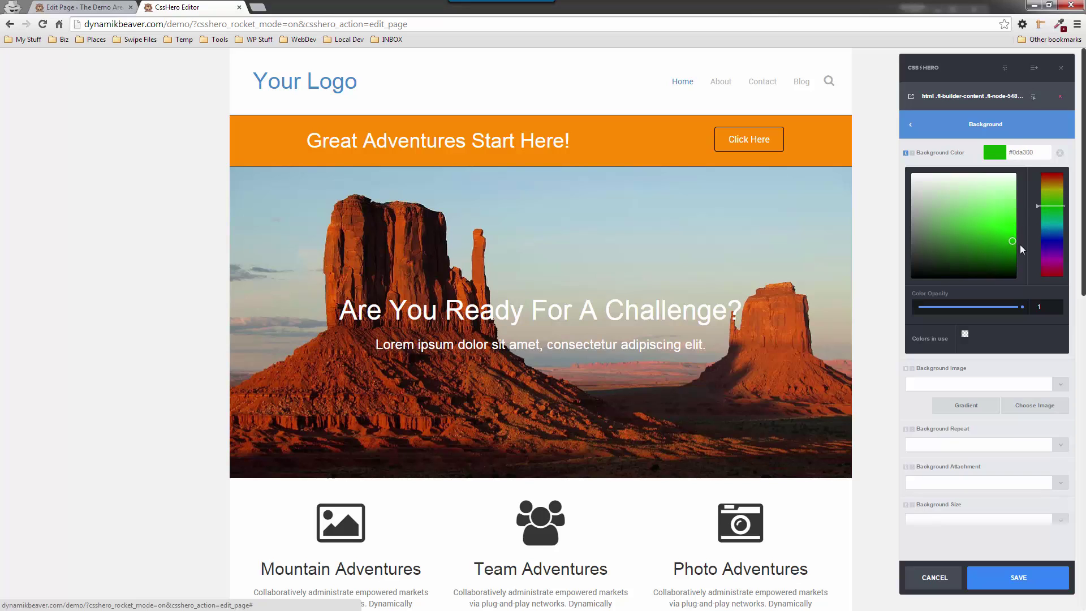
pyautogui.click(1019, 577)
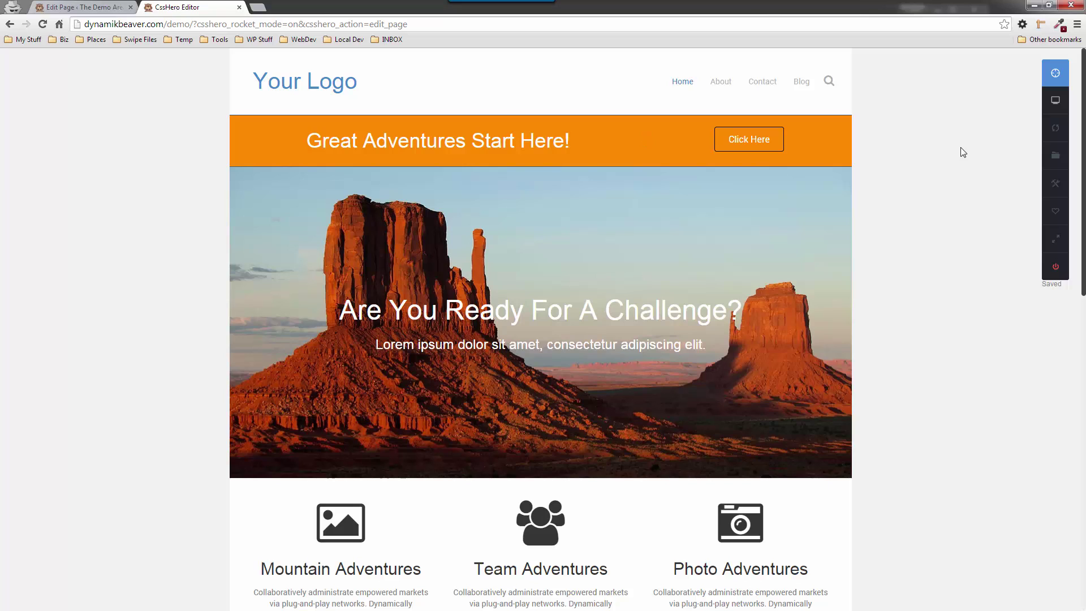
# Step: Exit CSS Hero, then open and cancel the banner column's settings in Beaver Builder
pyautogui.click(1056, 266)
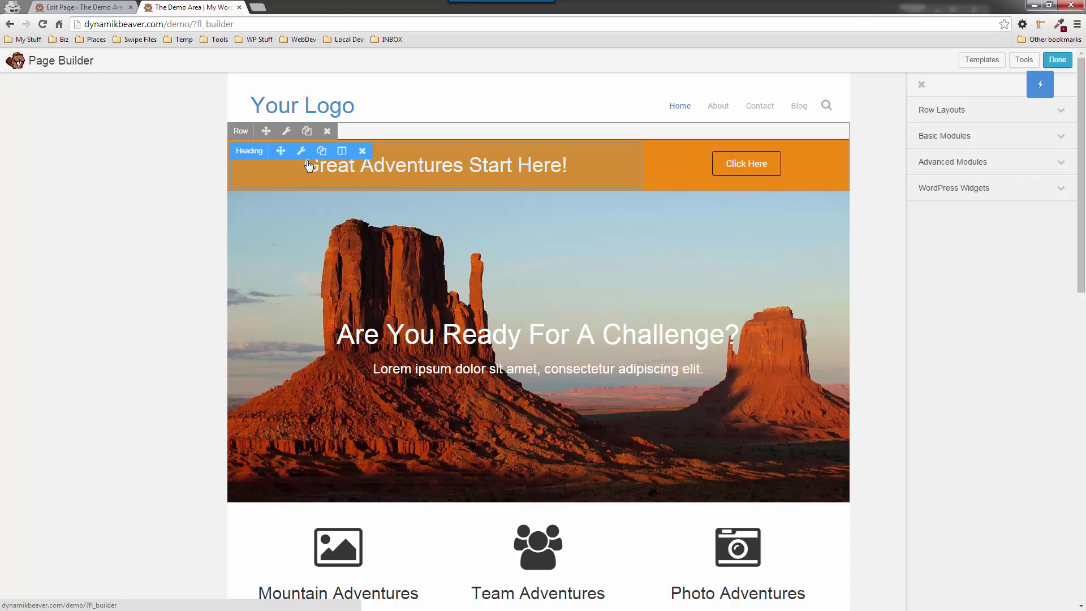
pyautogui.click(342, 151)
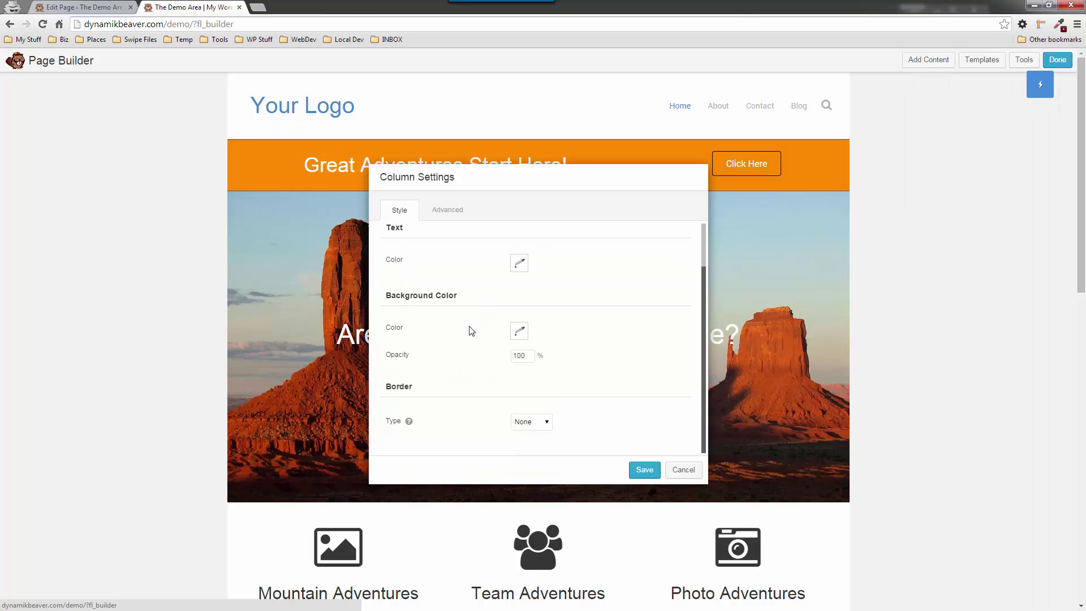
pyautogui.scroll(1, 472, 330)
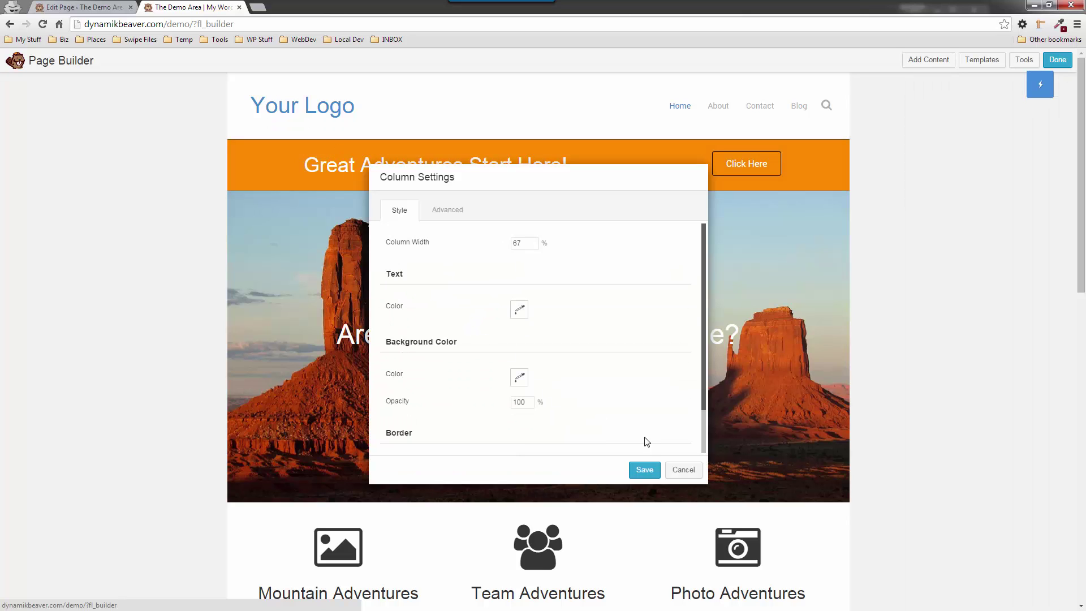
pyautogui.click(683, 470)
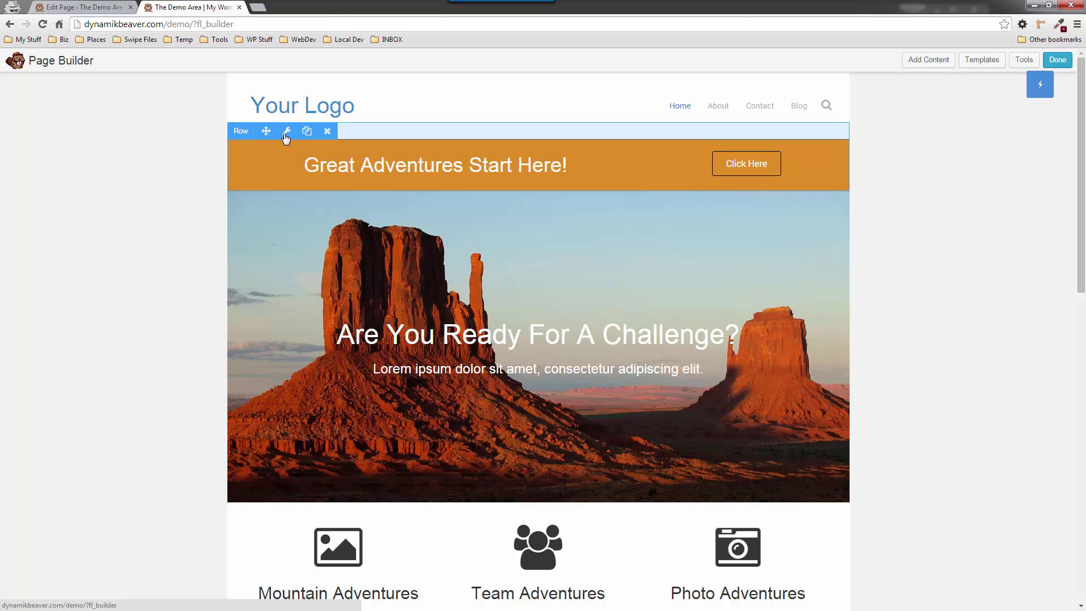
# Step: Change the banner row's background colour from orange to blue #0059ff and save the row settings
pyautogui.click(287, 135)
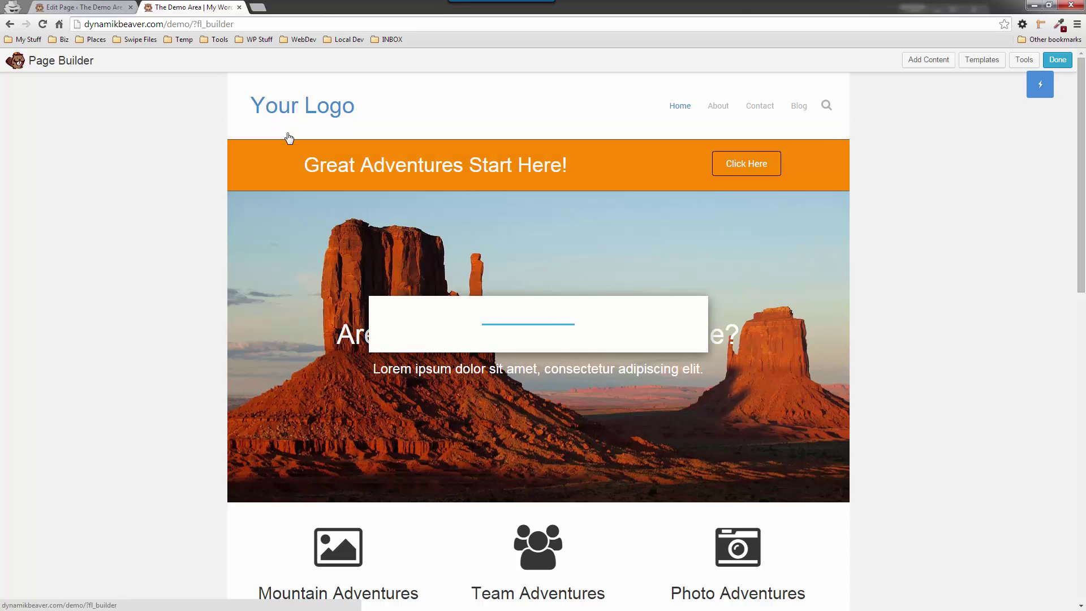
pyautogui.scroll(-2, 553, 419)
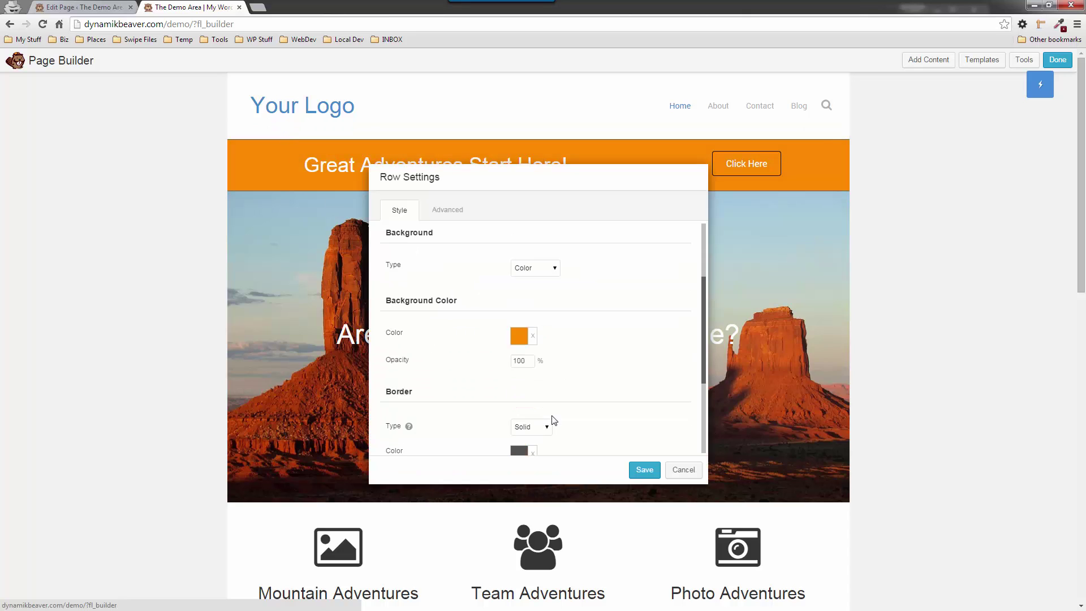
pyautogui.click(519, 338)
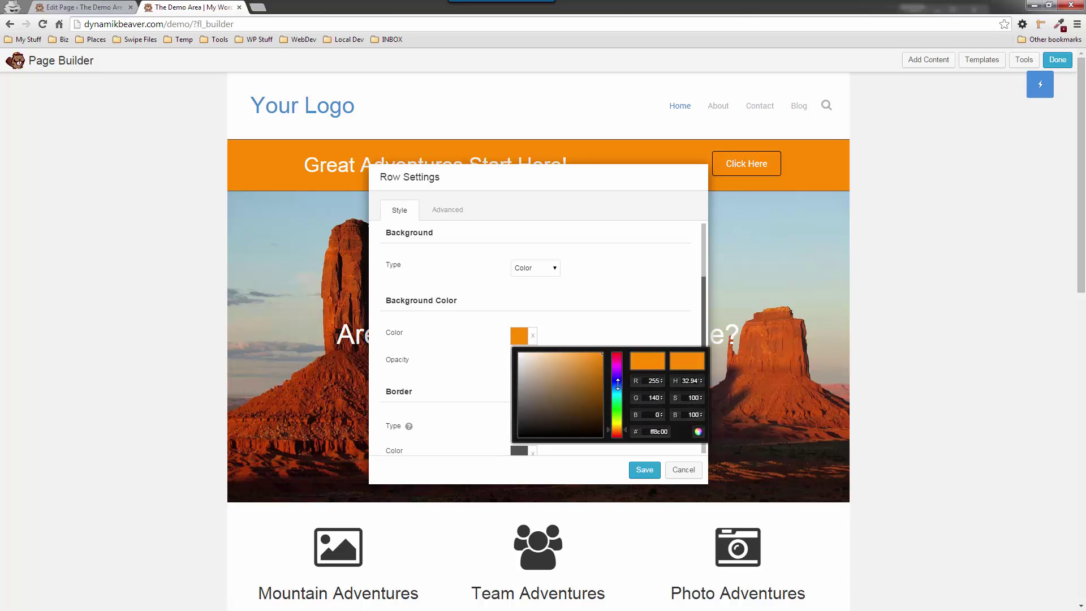
pyautogui.click(616, 386)
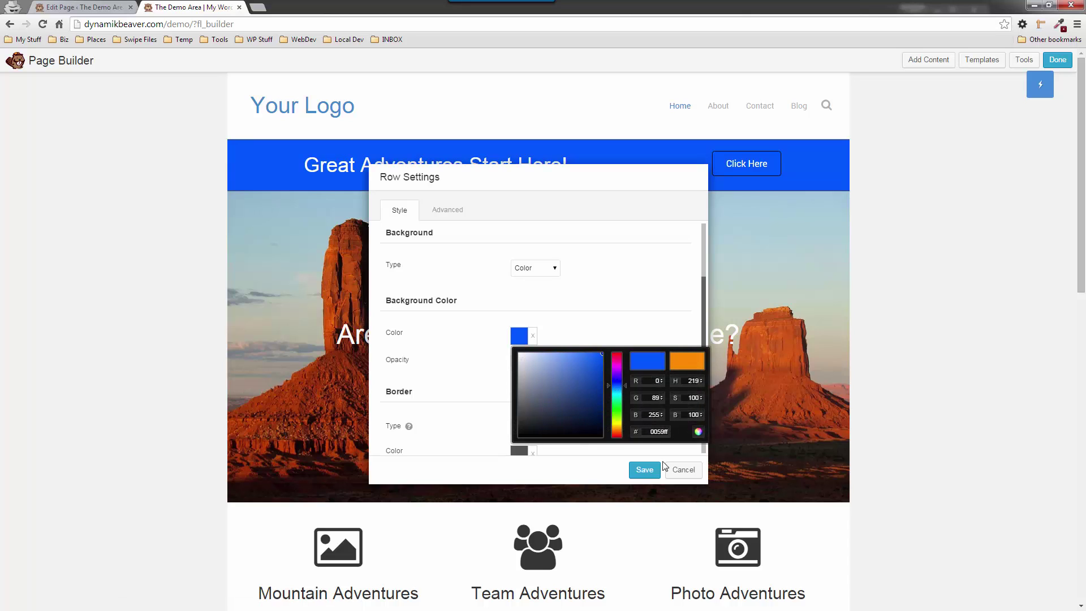
pyautogui.moveTo(570, 168); pyautogui.dragTo(442, 210)
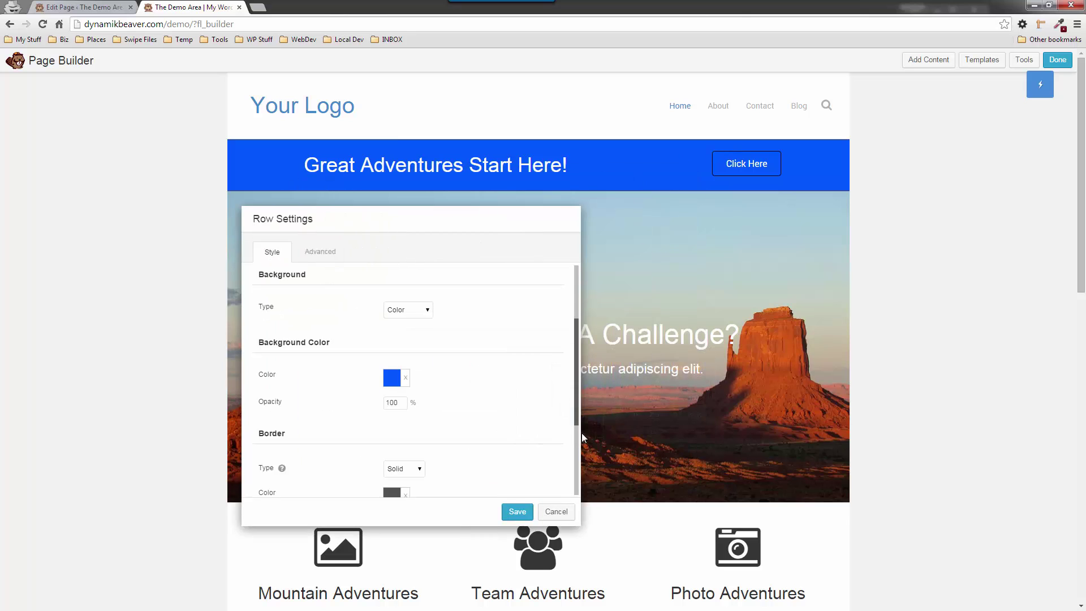
pyautogui.click(530, 512)
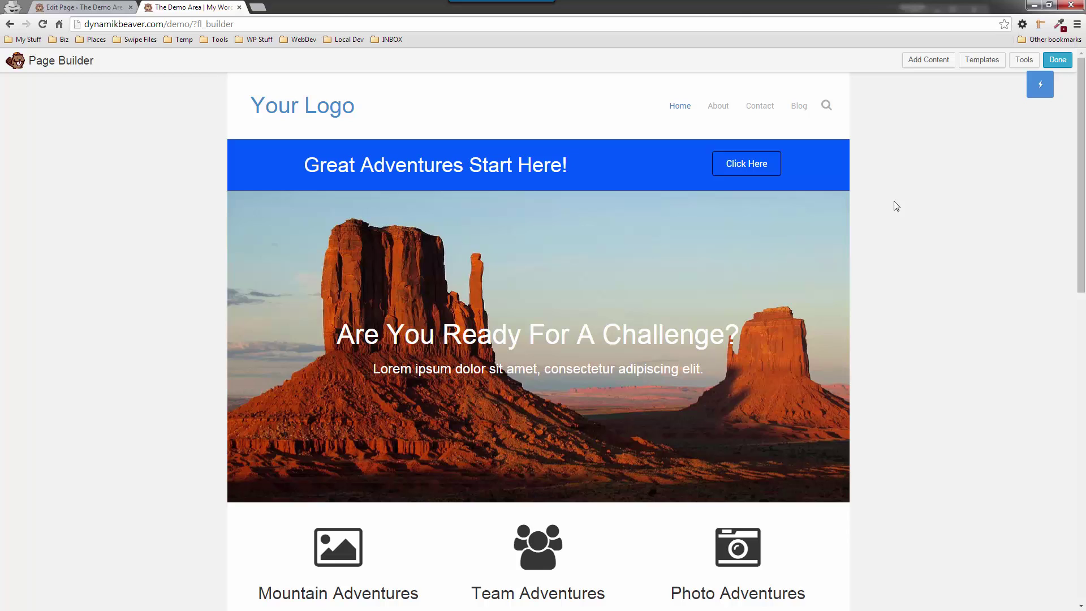
pyautogui.scroll(-5, 940, 189)
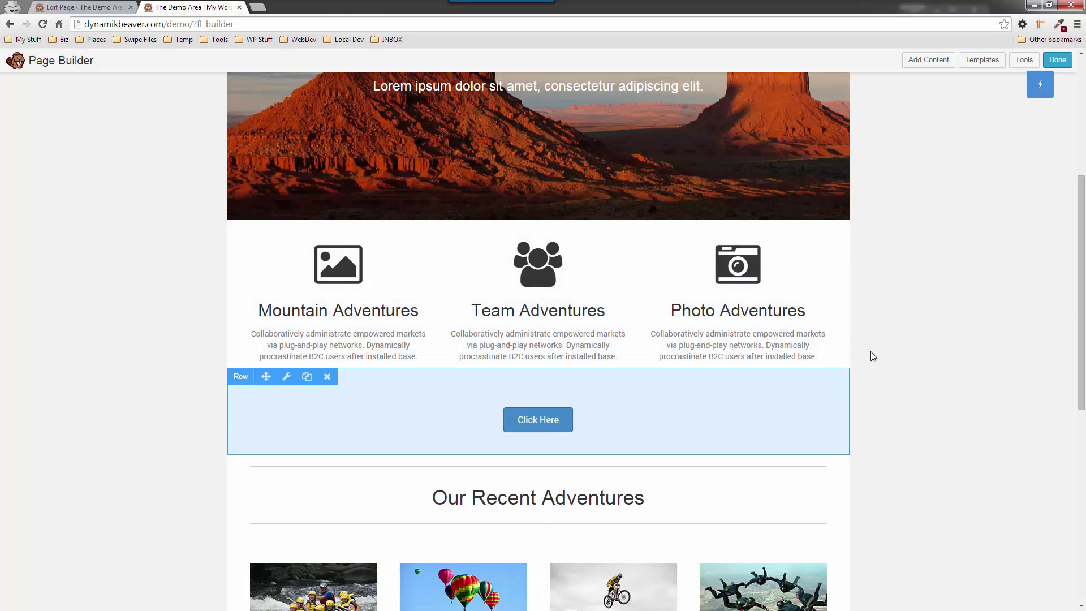
pyautogui.scroll(5, 877, 351)
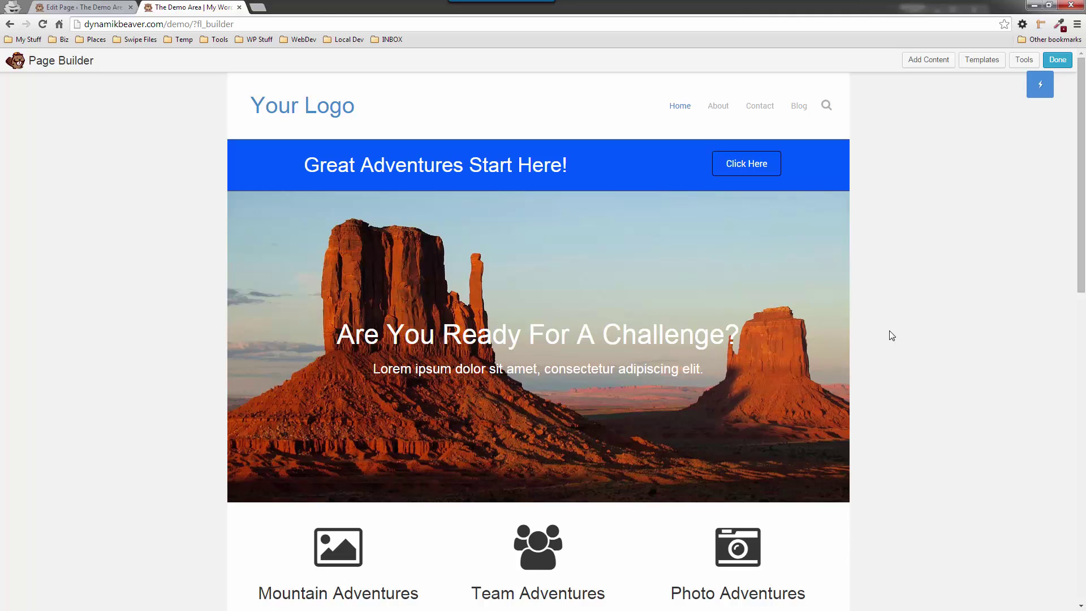
# Step: Publish the page with the blue banner and return to the Home page's Edit Page tab
pyautogui.click(1057, 60)
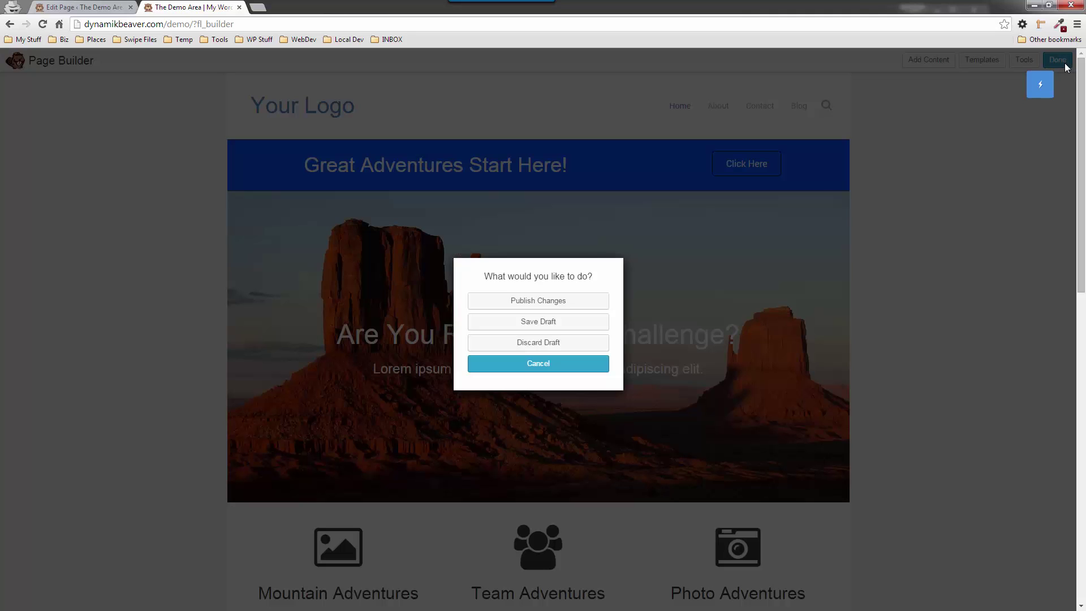
pyautogui.click(573, 304)
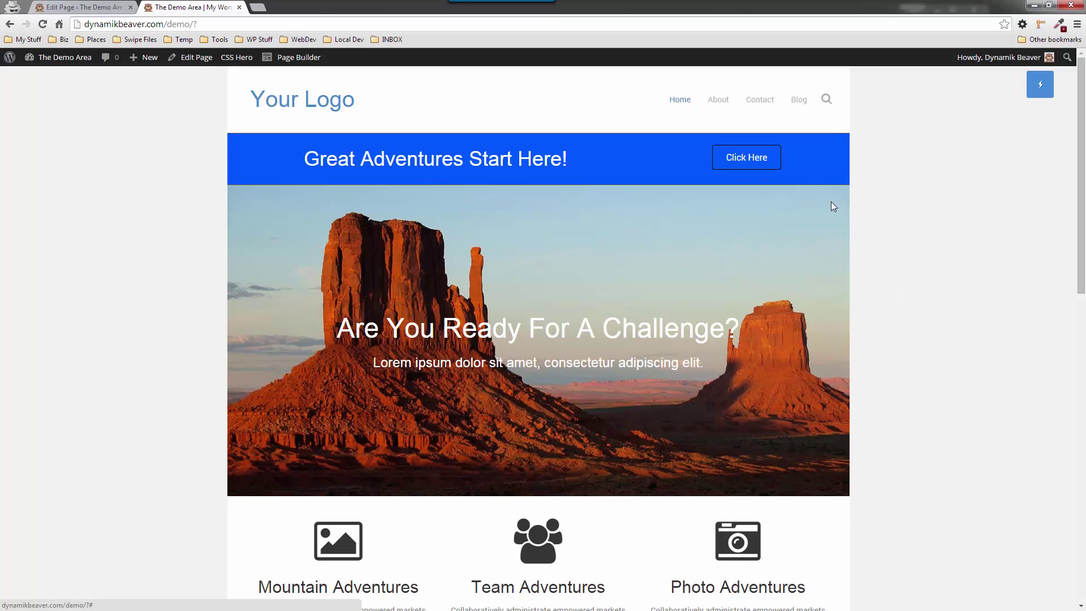
pyautogui.scroll(-2, 878, 225)
pyautogui.scroll(-3, 878, 225)
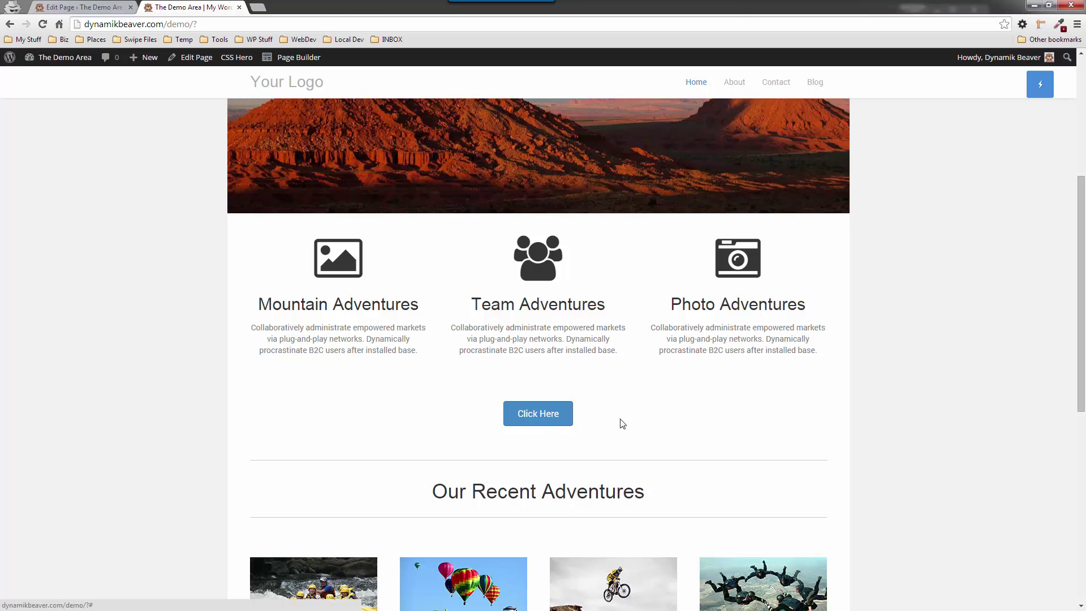
pyautogui.scroll(-5, 621, 424)
pyautogui.scroll(10, 620, 425)
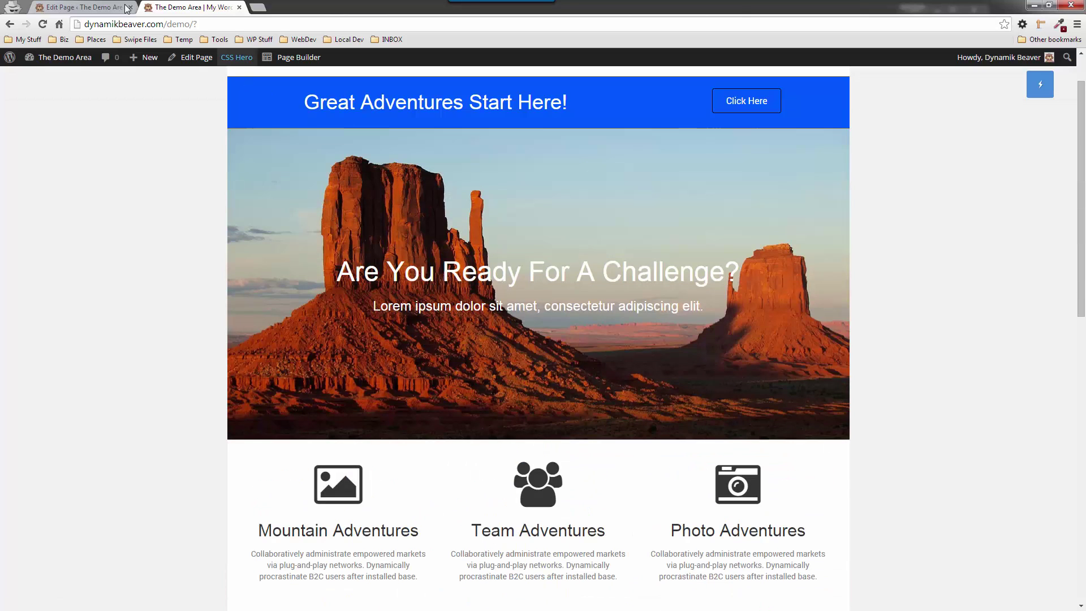
pyautogui.click(99, 8)
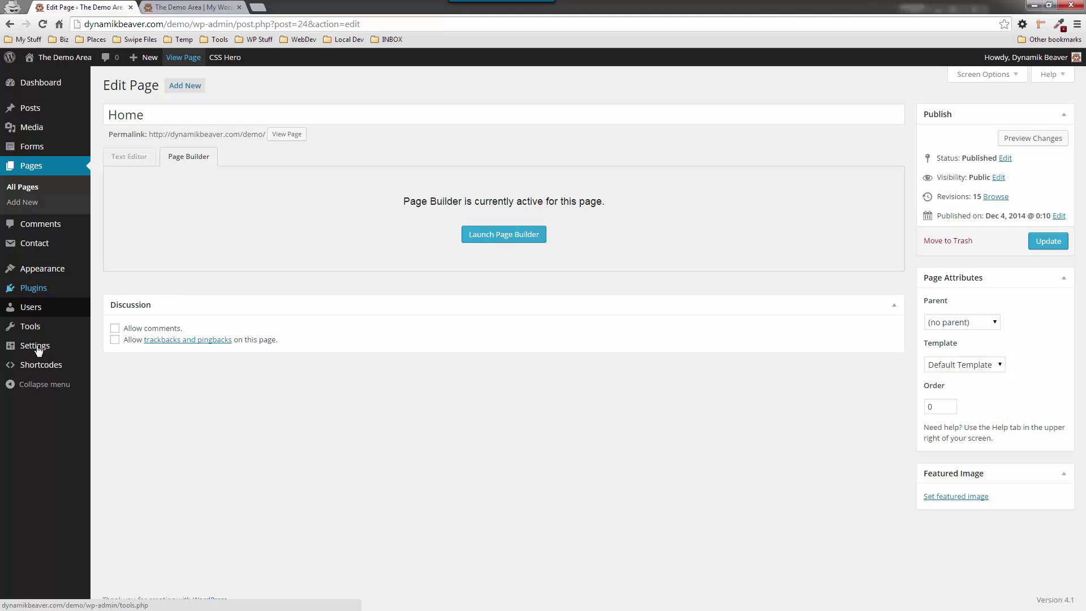
# Step: Open Appearance > Customize and expand the Code panel's CSS Code section
pyautogui.moveTo(42, 275)
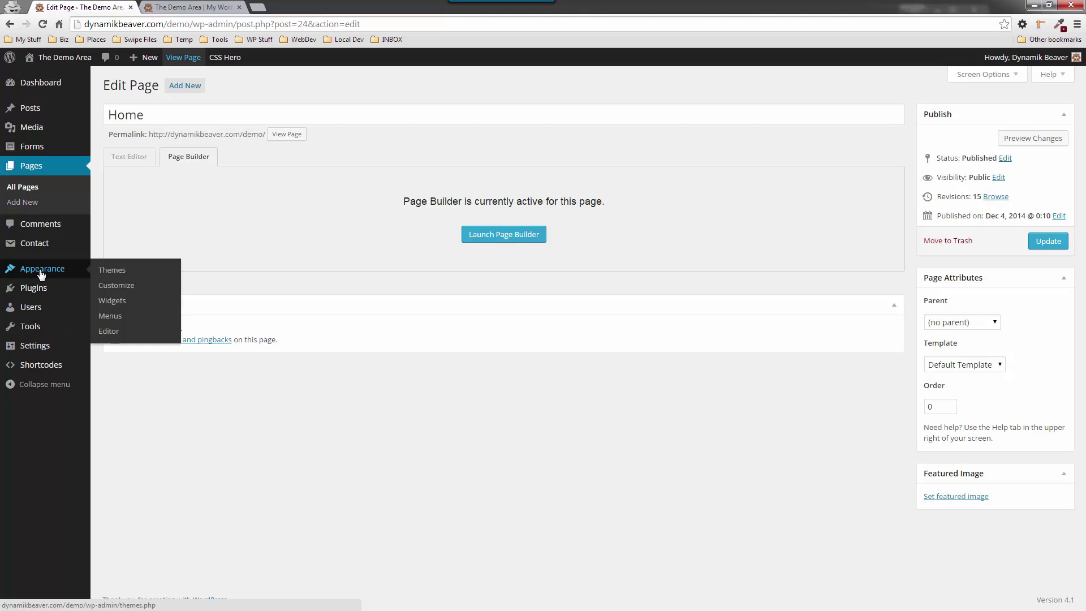
pyautogui.click(111, 288)
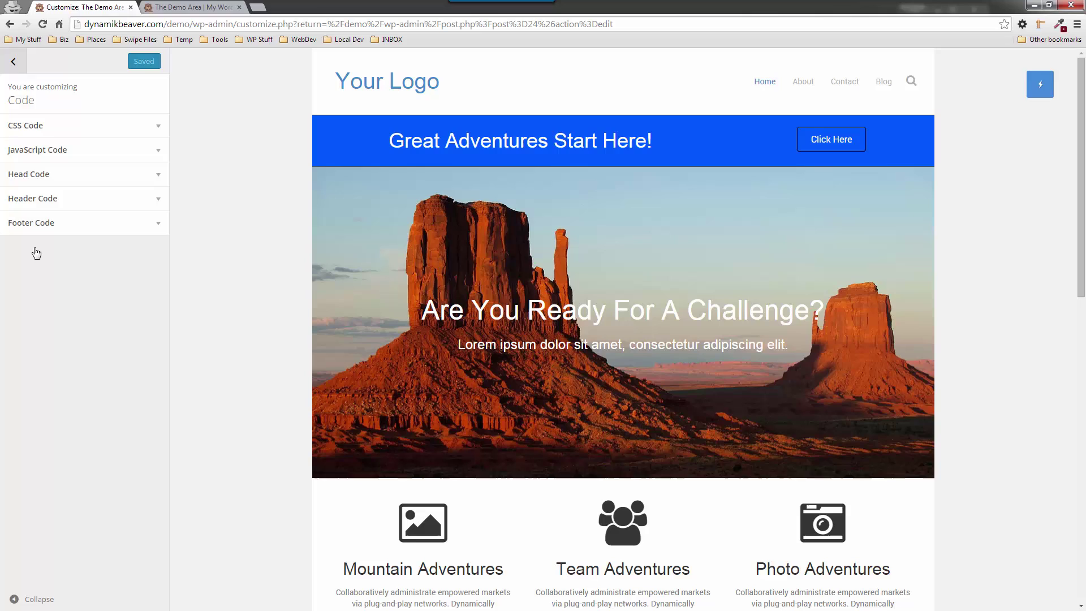
pyautogui.click(50, 129)
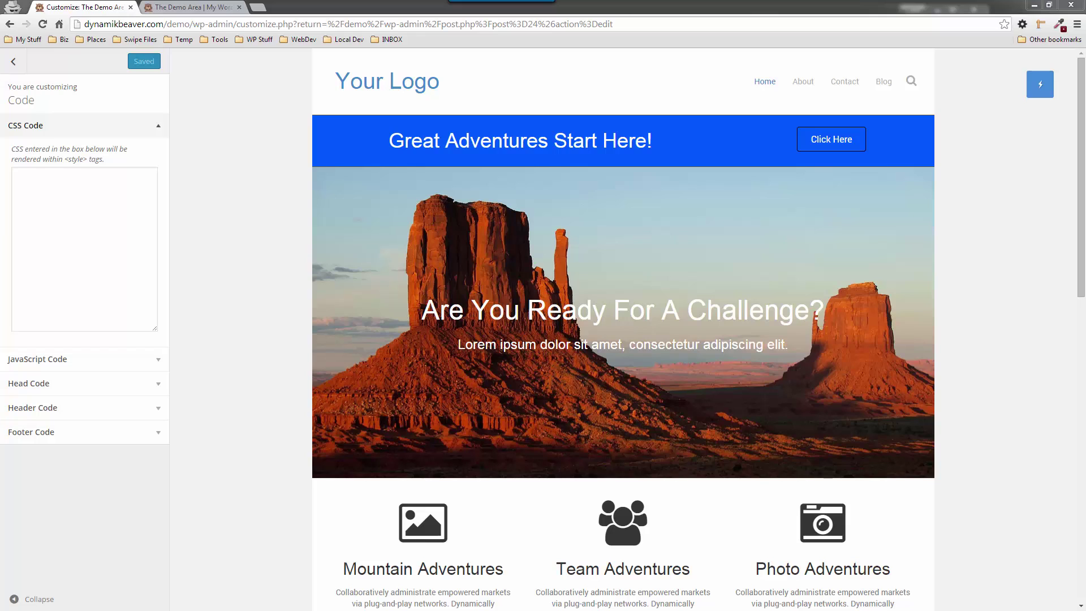
# Step: Paste the .fl-builder-content a.fl-button transparent !important background rule into CSS Code and Save & Publish
pyautogui.click(45, 180)
pyautogui.write('.fl-builder-content a.fl-button { \tbackground-color: transparent !important;    }')
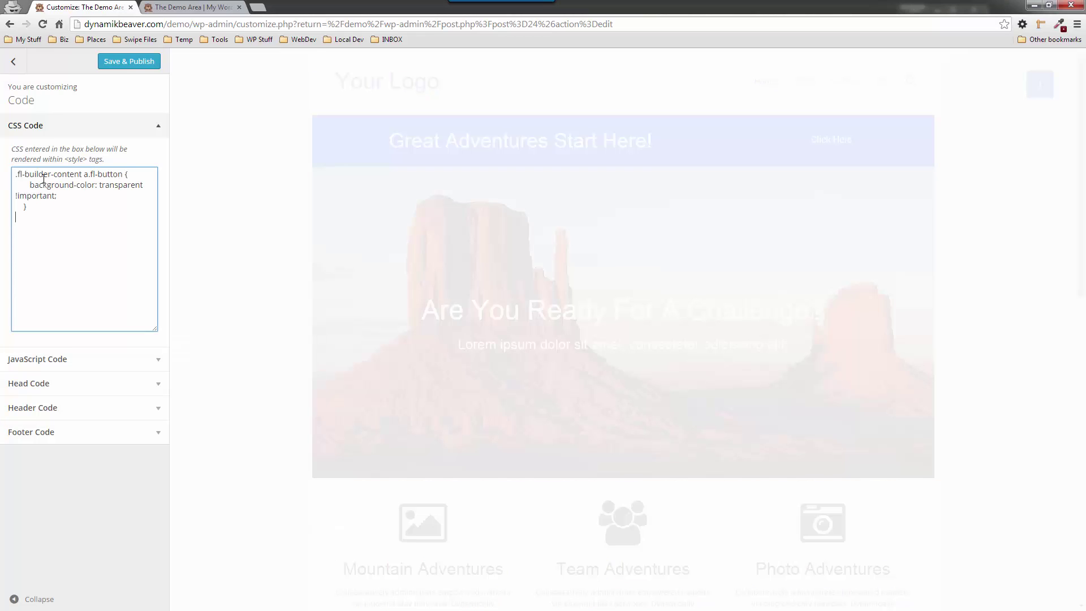
pyautogui.press('BackSpace')
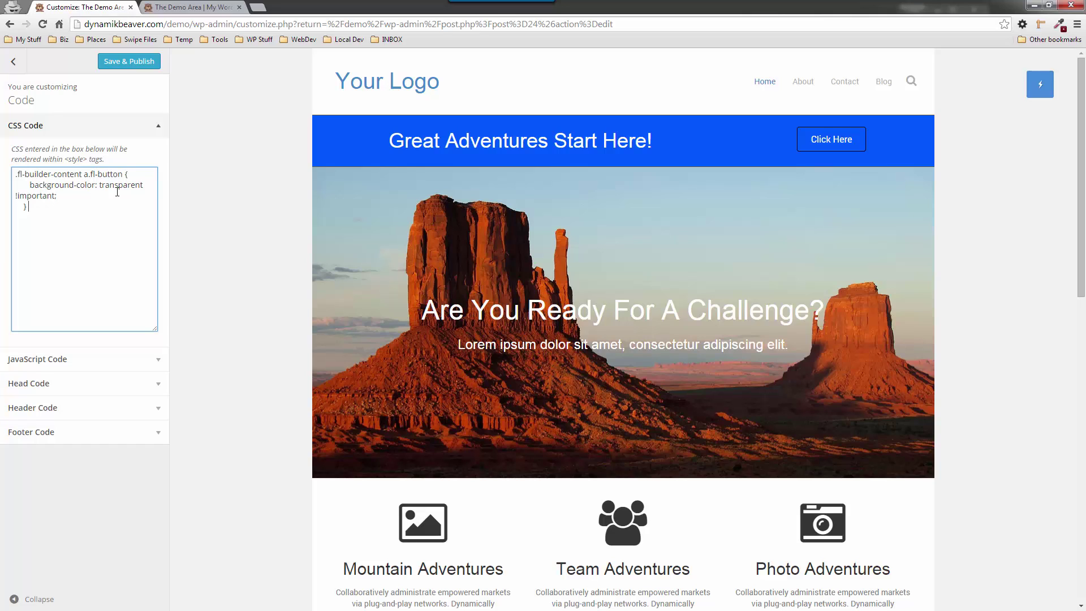
pyautogui.click(128, 65)
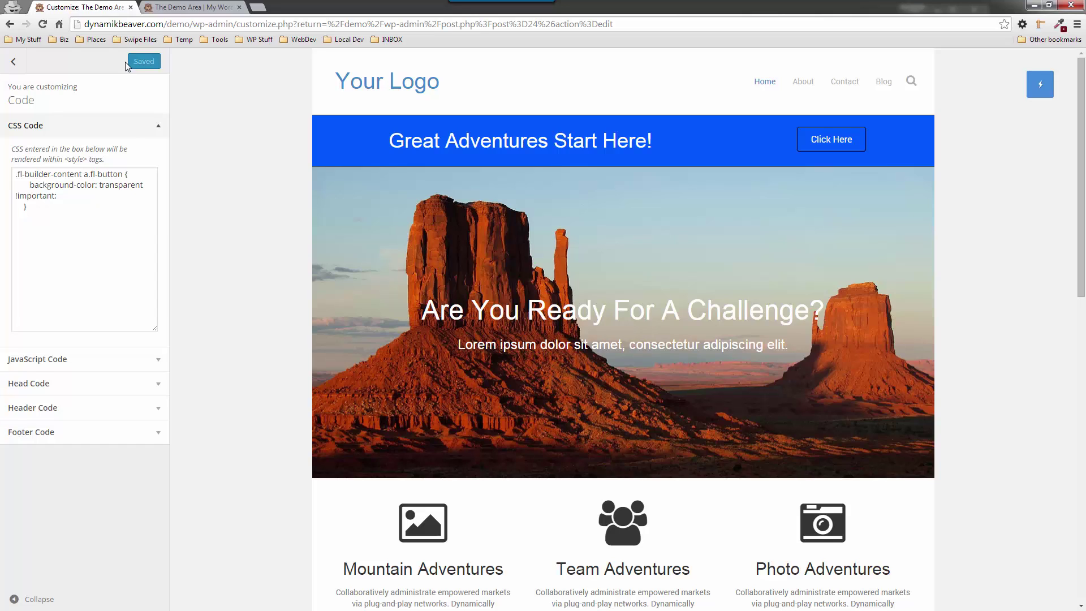
pyautogui.click(13, 63)
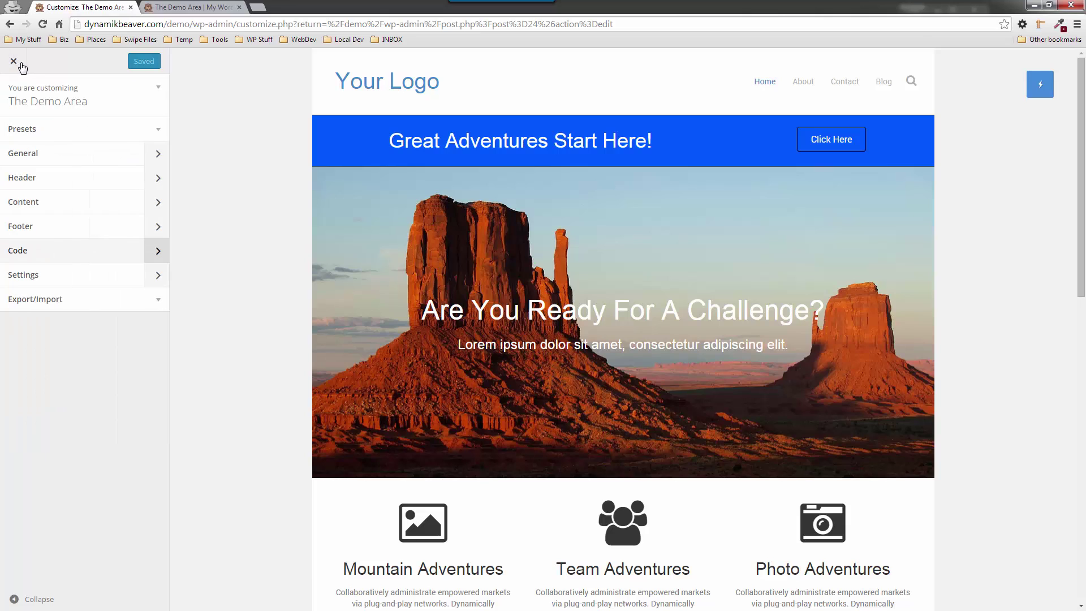
# Step: Reload the live site tab with F5 and scroll to check the outline-only Click Here buttons
pyautogui.click(204, 7)
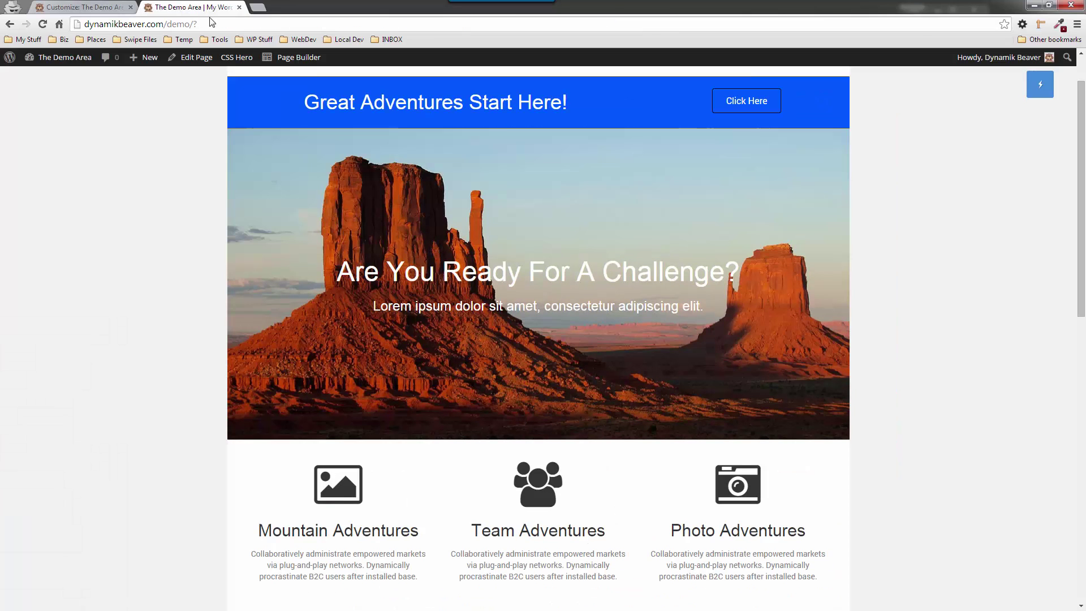
pyautogui.scroll(-3, 910, 234)
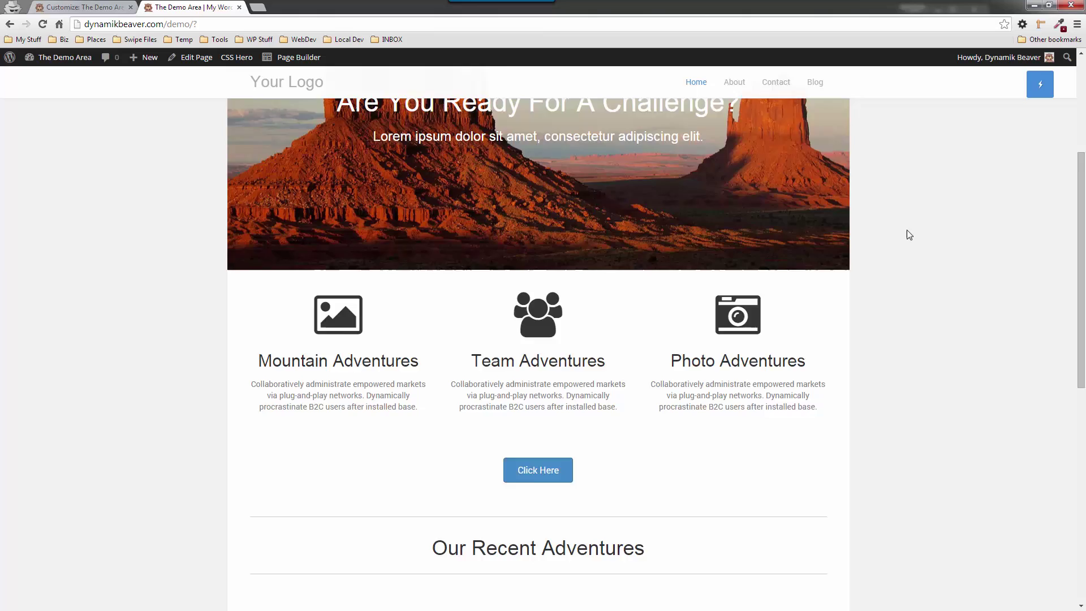
pyautogui.scroll(3, 910, 234)
pyautogui.scroll(-6, 909, 234)
pyautogui.scroll(1, 555, 312)
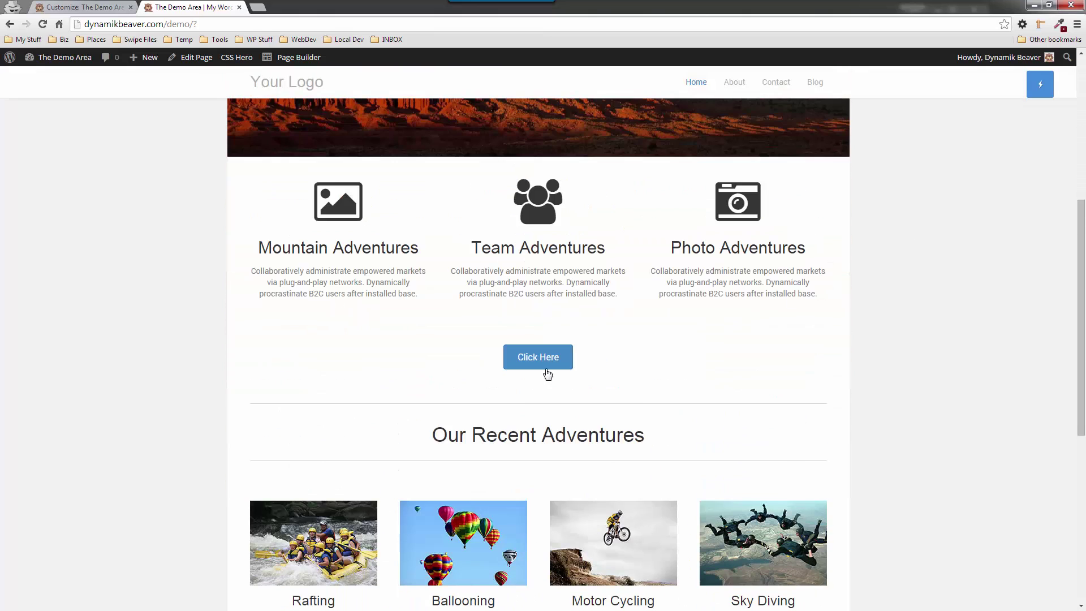
pyautogui.press('F5')
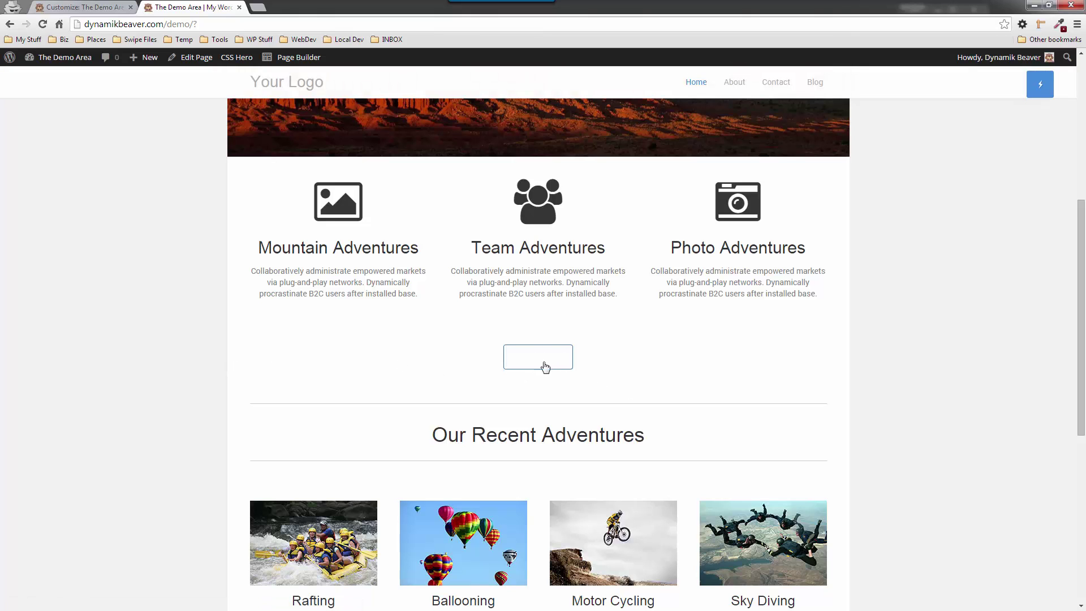
pyautogui.scroll(5, 426, 375)
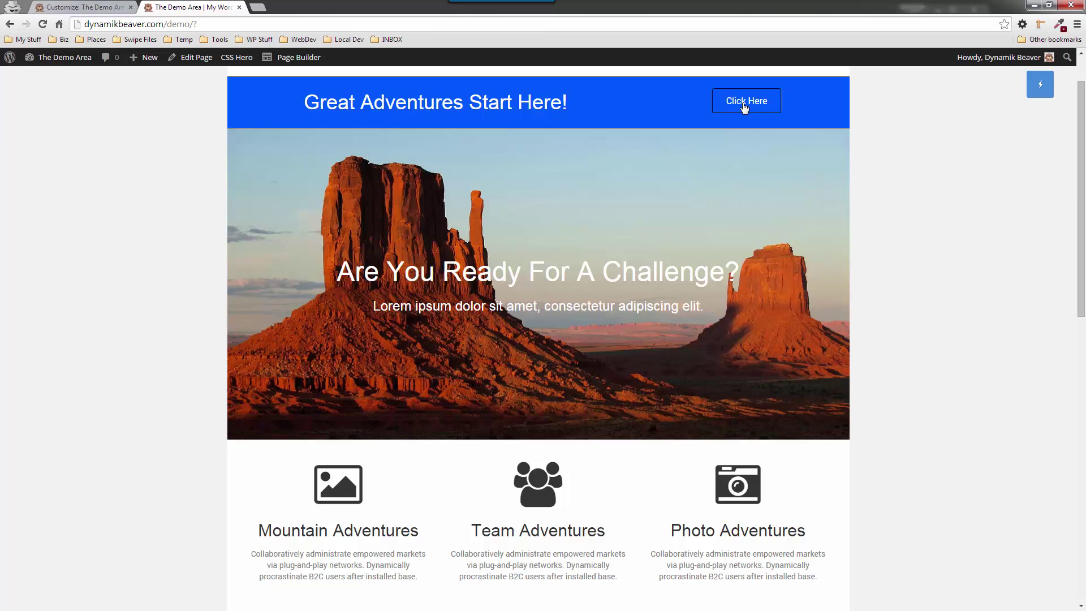
pyautogui.scroll(-8, 662, 368)
pyautogui.scroll(-4, 659, 382)
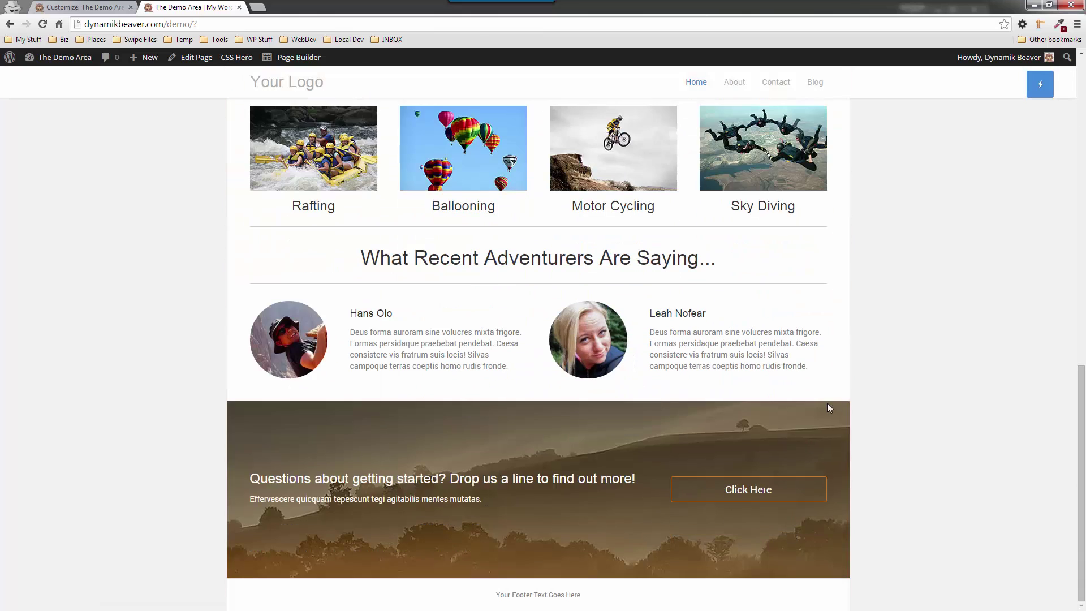
pyautogui.scroll(15, 902, 424)
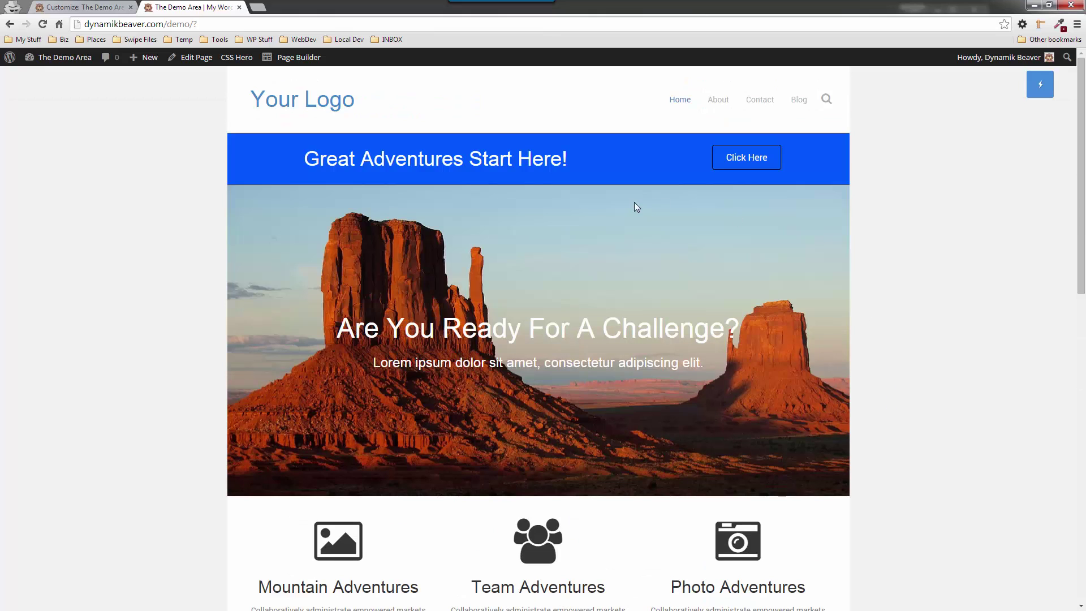
# Step: In Page Builder, set the feature-row Click Here button's text colour to #0033ab and save
pyautogui.click(288, 58)
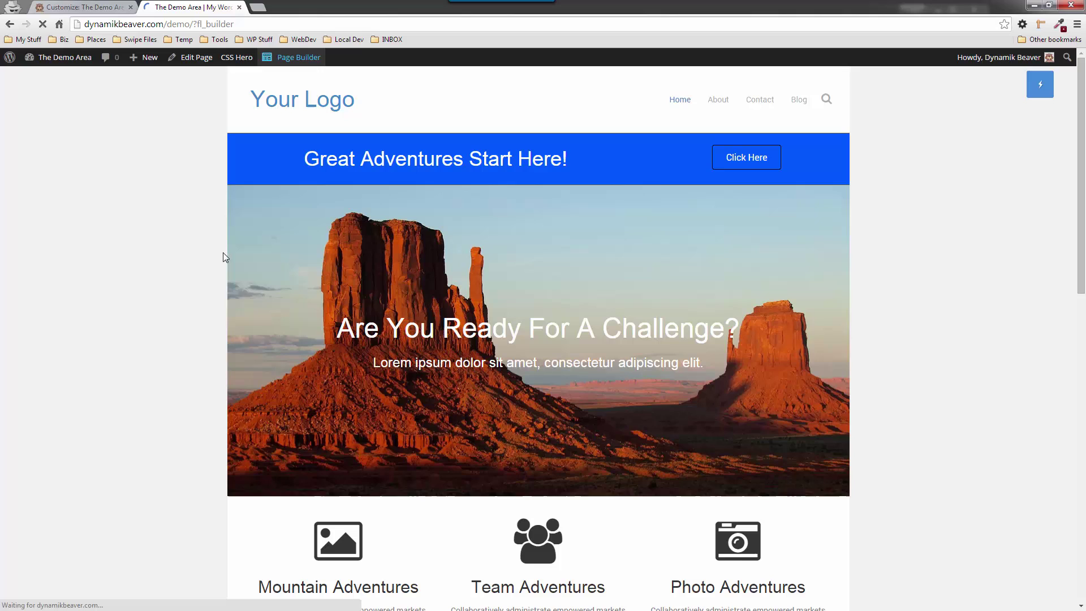
pyautogui.scroll(-6, 446, 335)
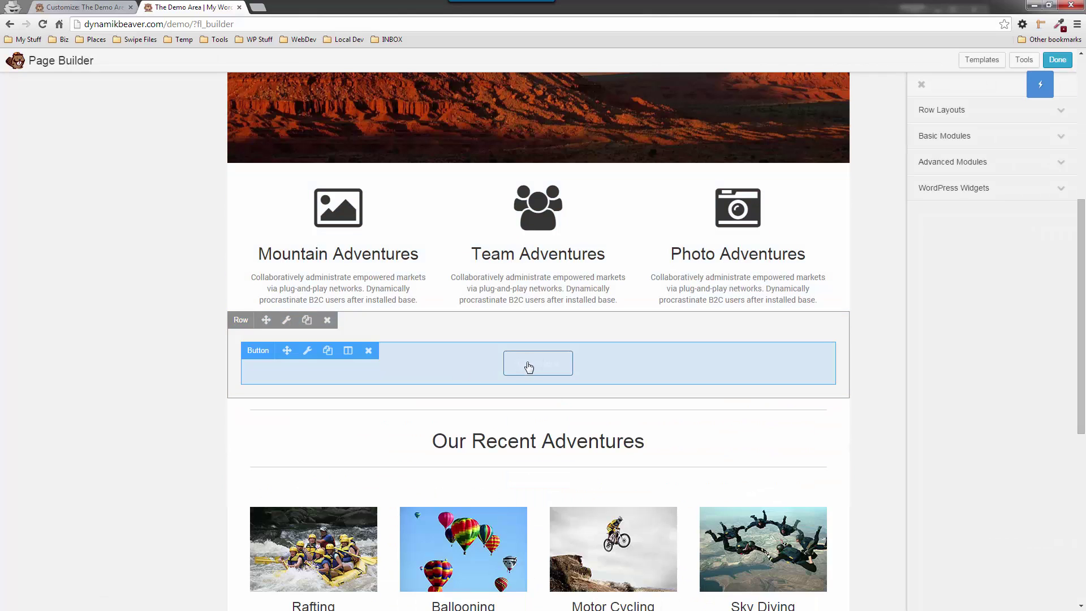
pyautogui.click(532, 366)
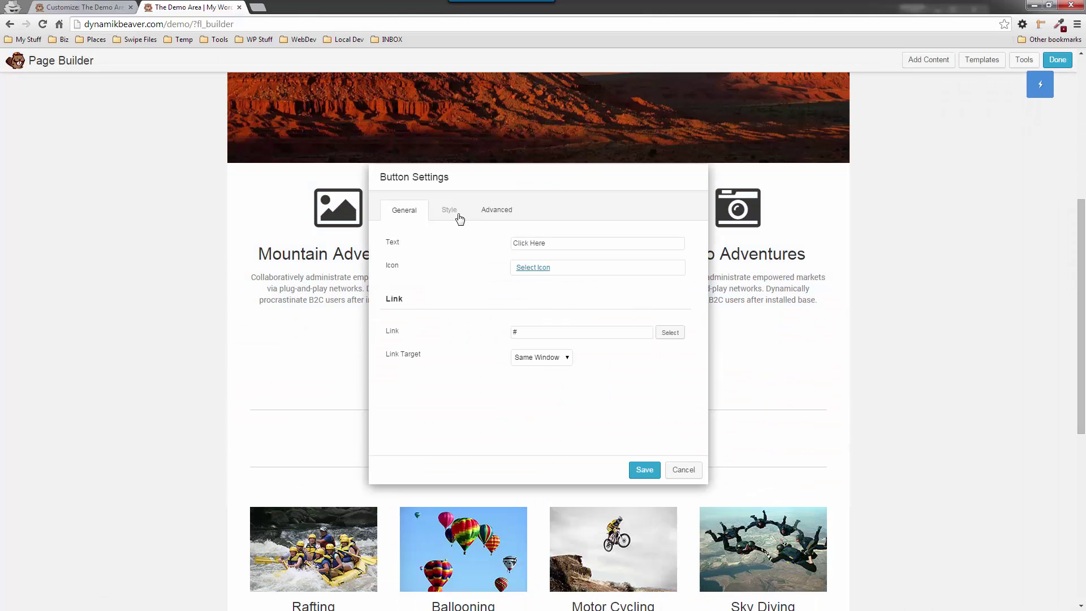
pyautogui.click(457, 213)
pyautogui.click(519, 333)
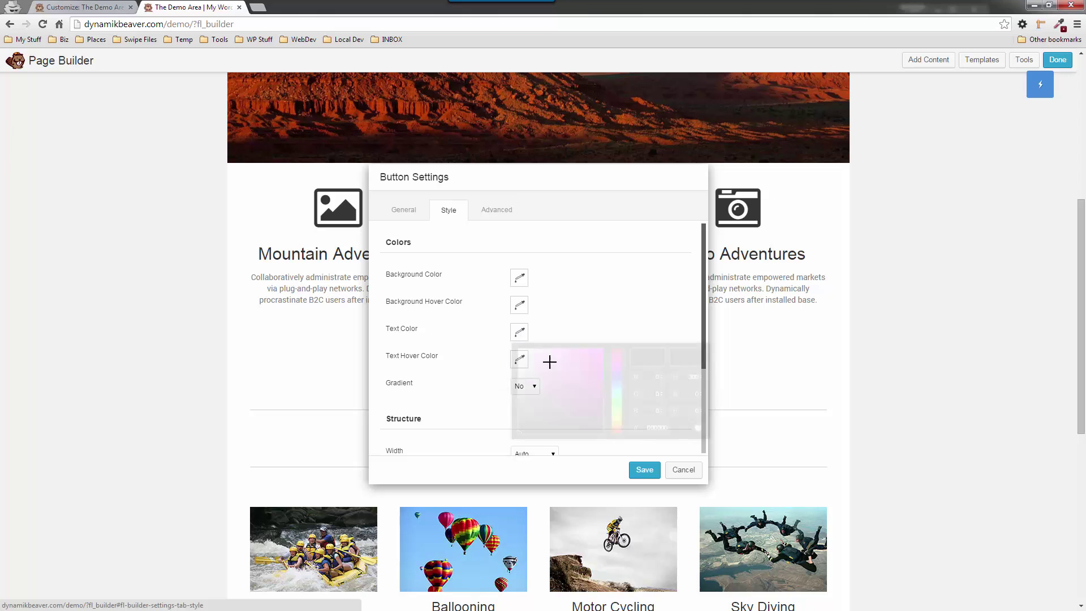
pyautogui.click(602, 376)
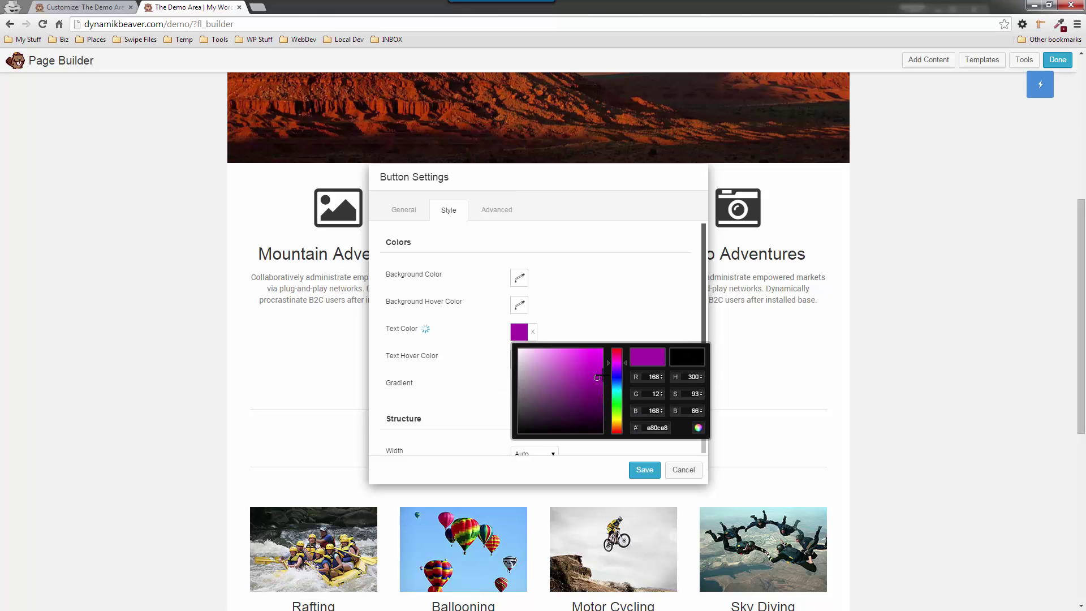
pyautogui.click(619, 381)
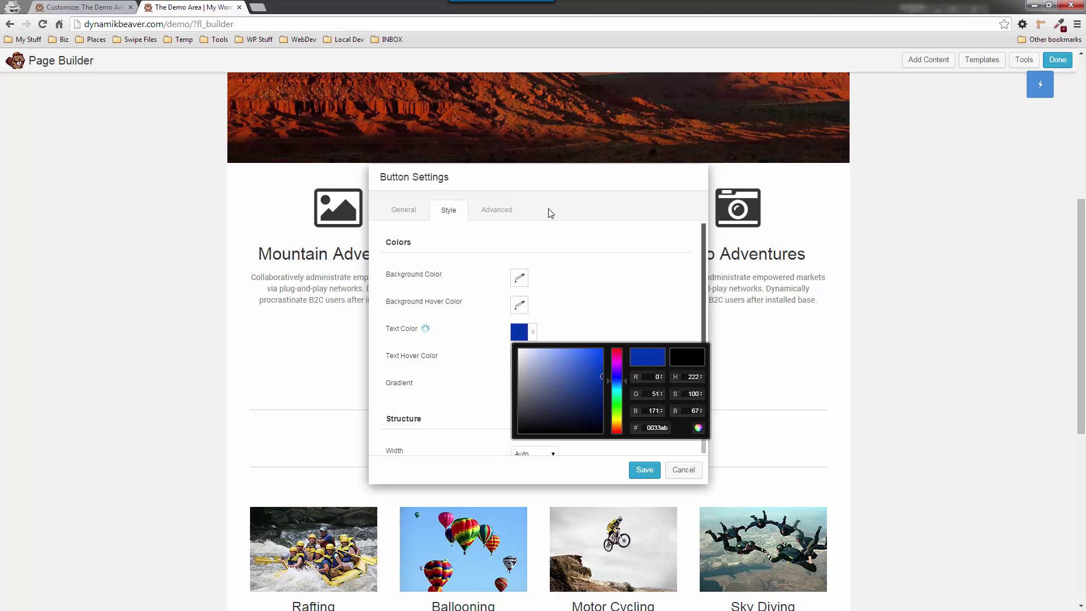
pyautogui.moveTo(550, 180); pyautogui.dragTo(267, 186)
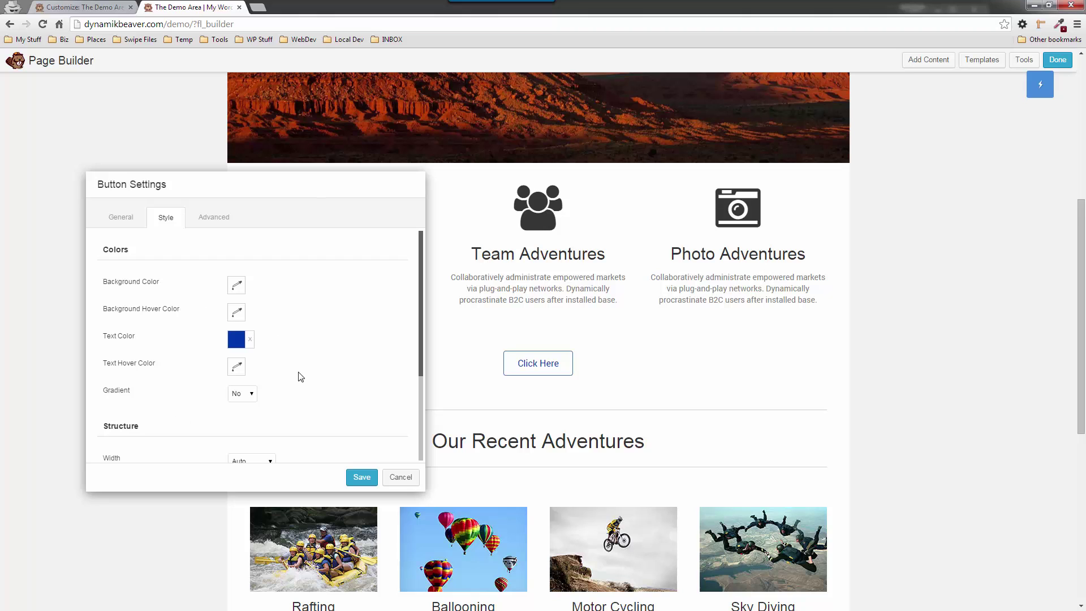
pyautogui.click(362, 478)
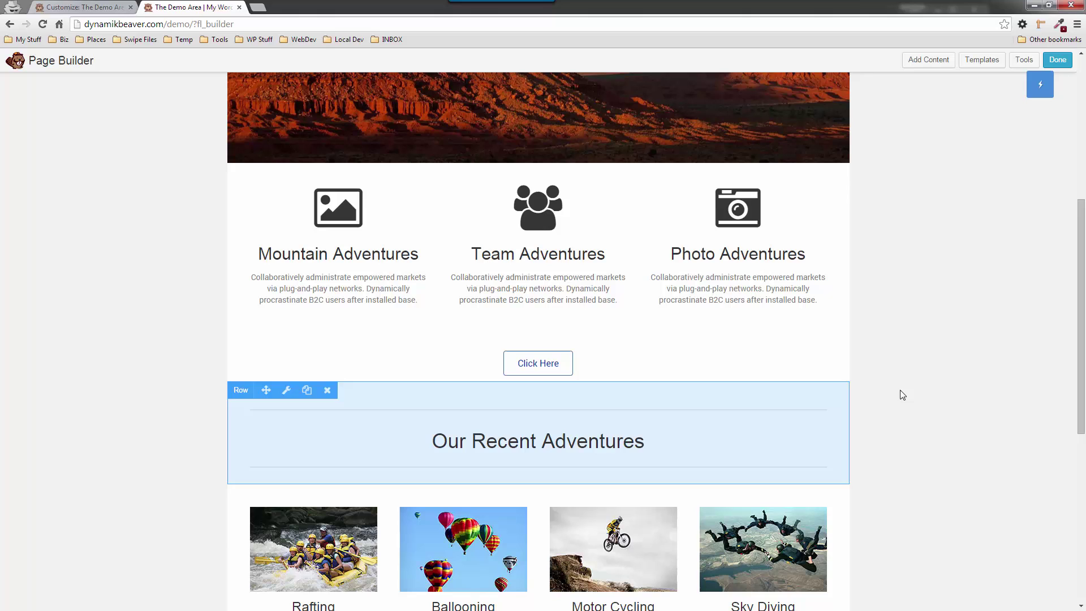
pyautogui.scroll(-7, 787, 432)
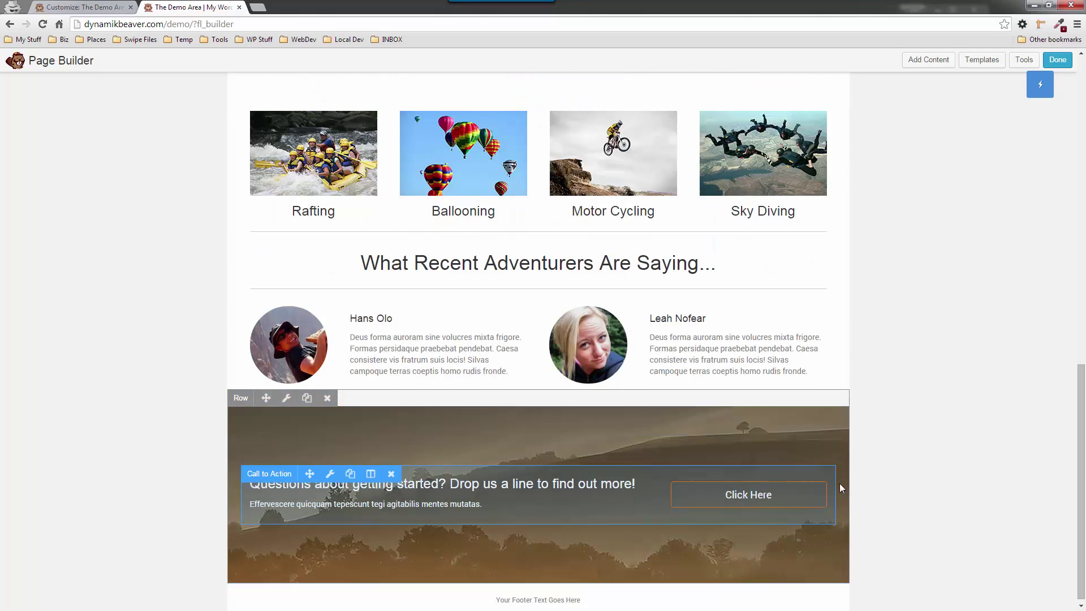
pyautogui.scroll(3, 884, 451)
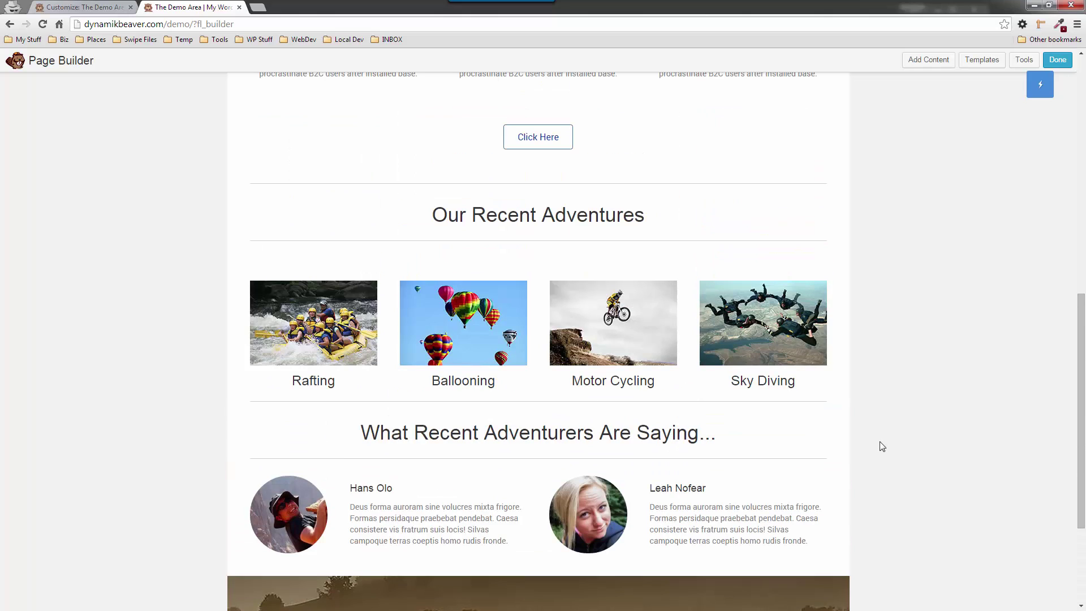
pyautogui.scroll(3, 880, 443)
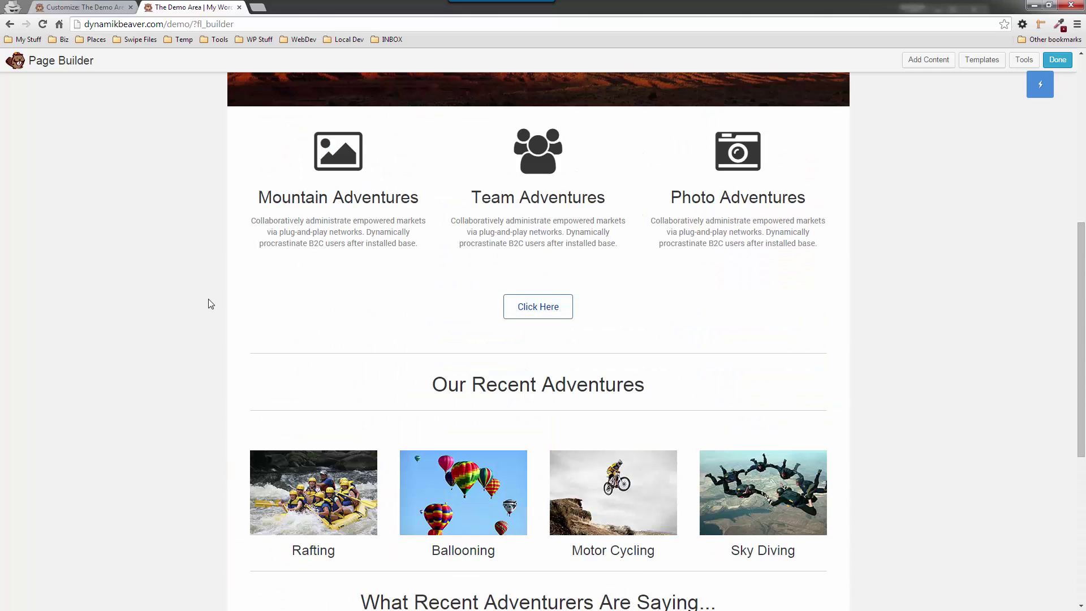
pyautogui.scroll(7, 209, 302)
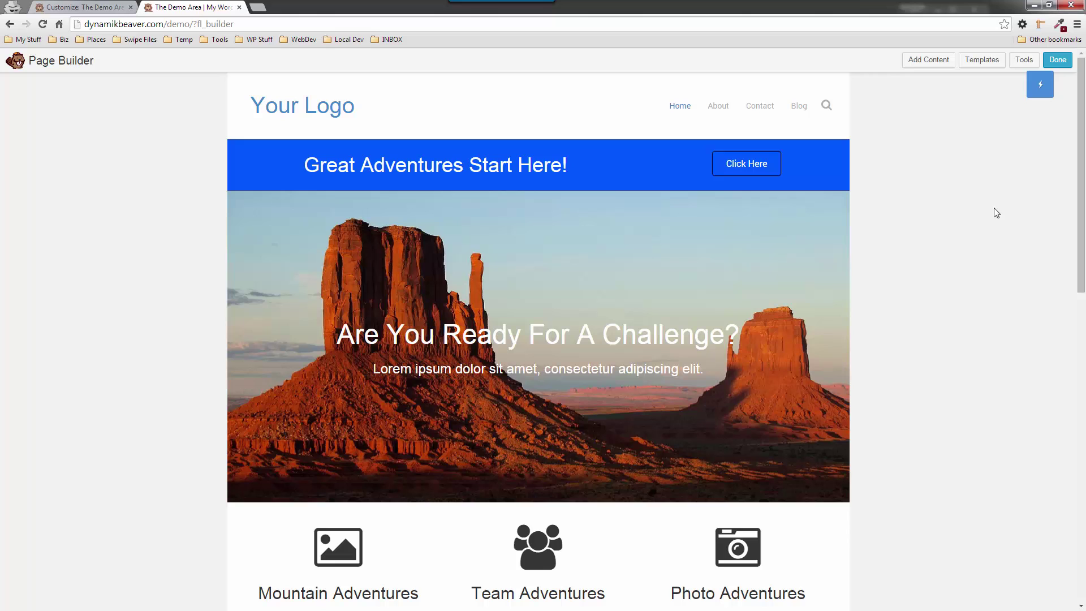
pyautogui.scroll(-5, 983, 279)
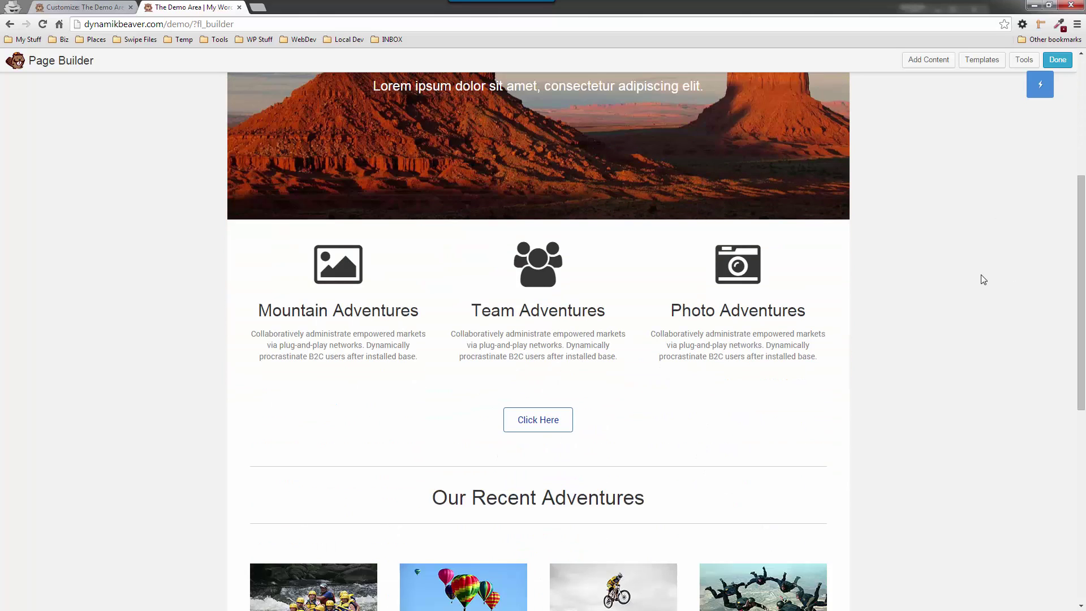
pyautogui.scroll(5, 984, 279)
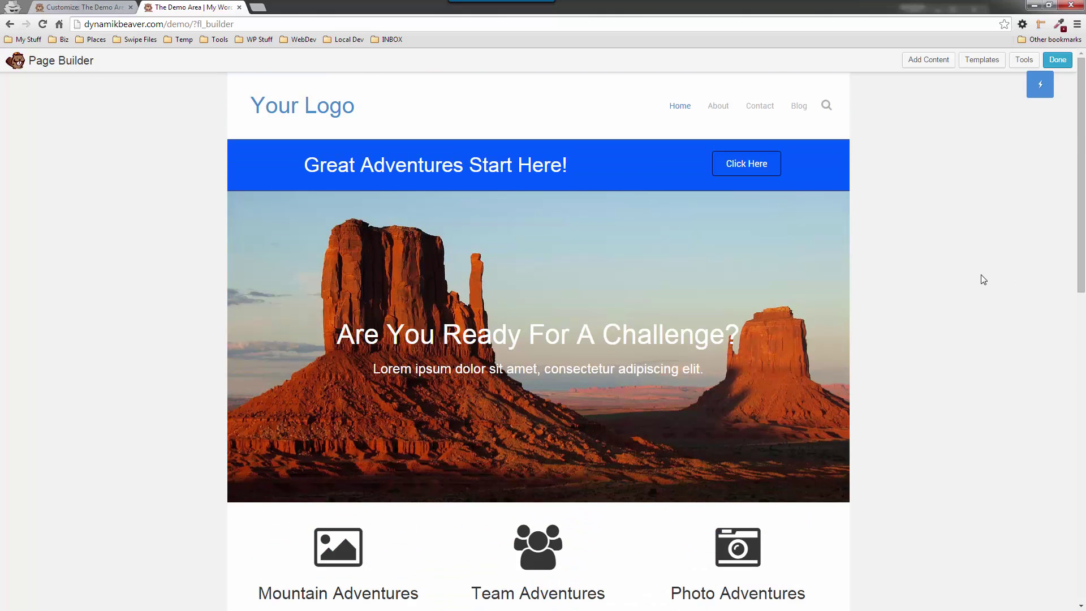